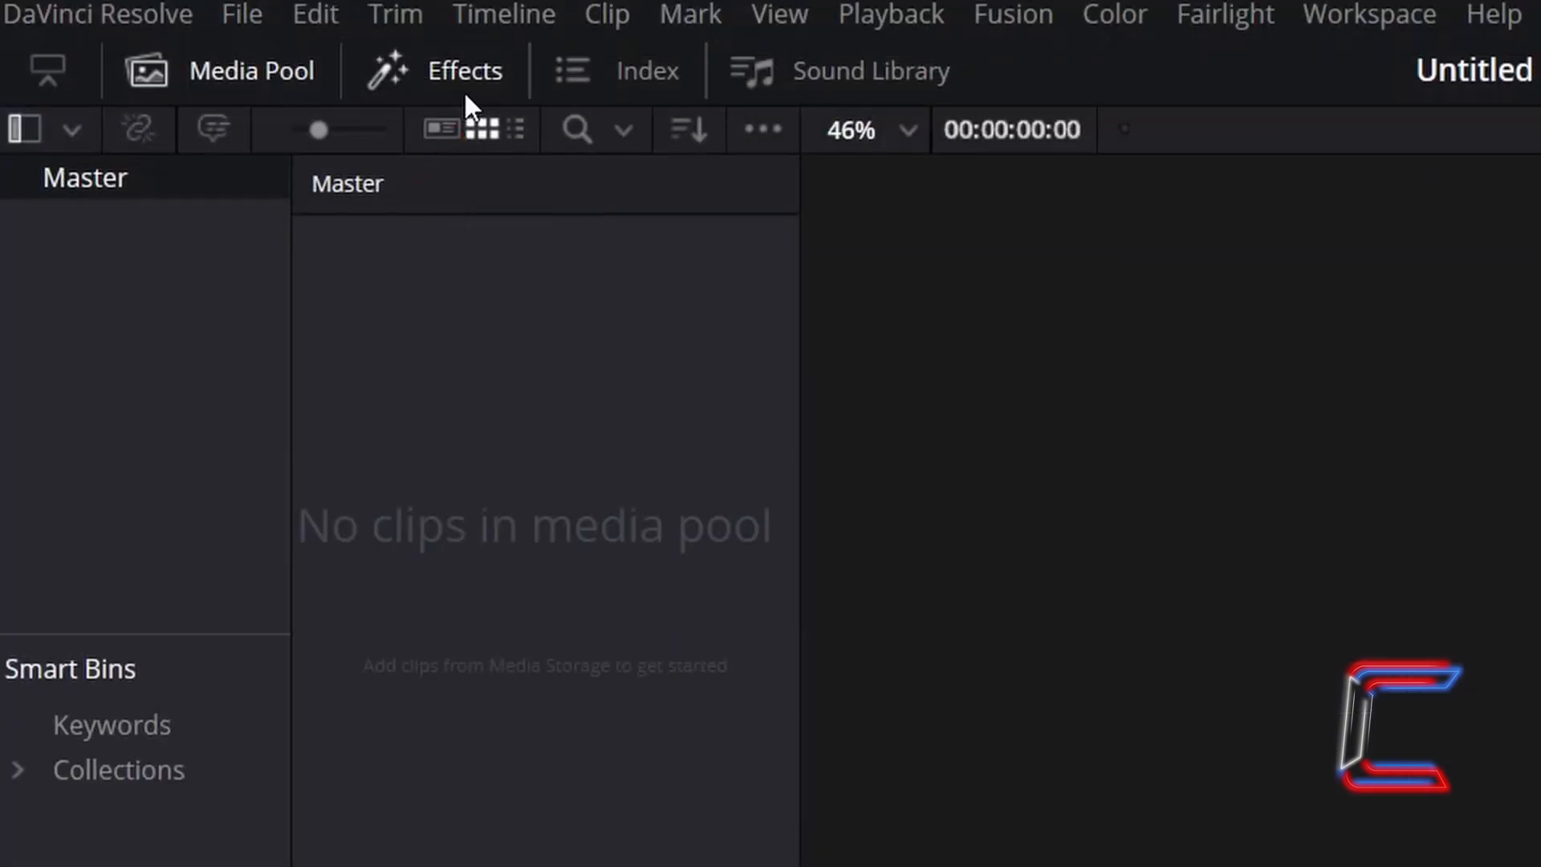
Add a Fusion Composition effect at the start of the empty timeline and lengthen the clip to about 7 seconds
left_click(464, 90)
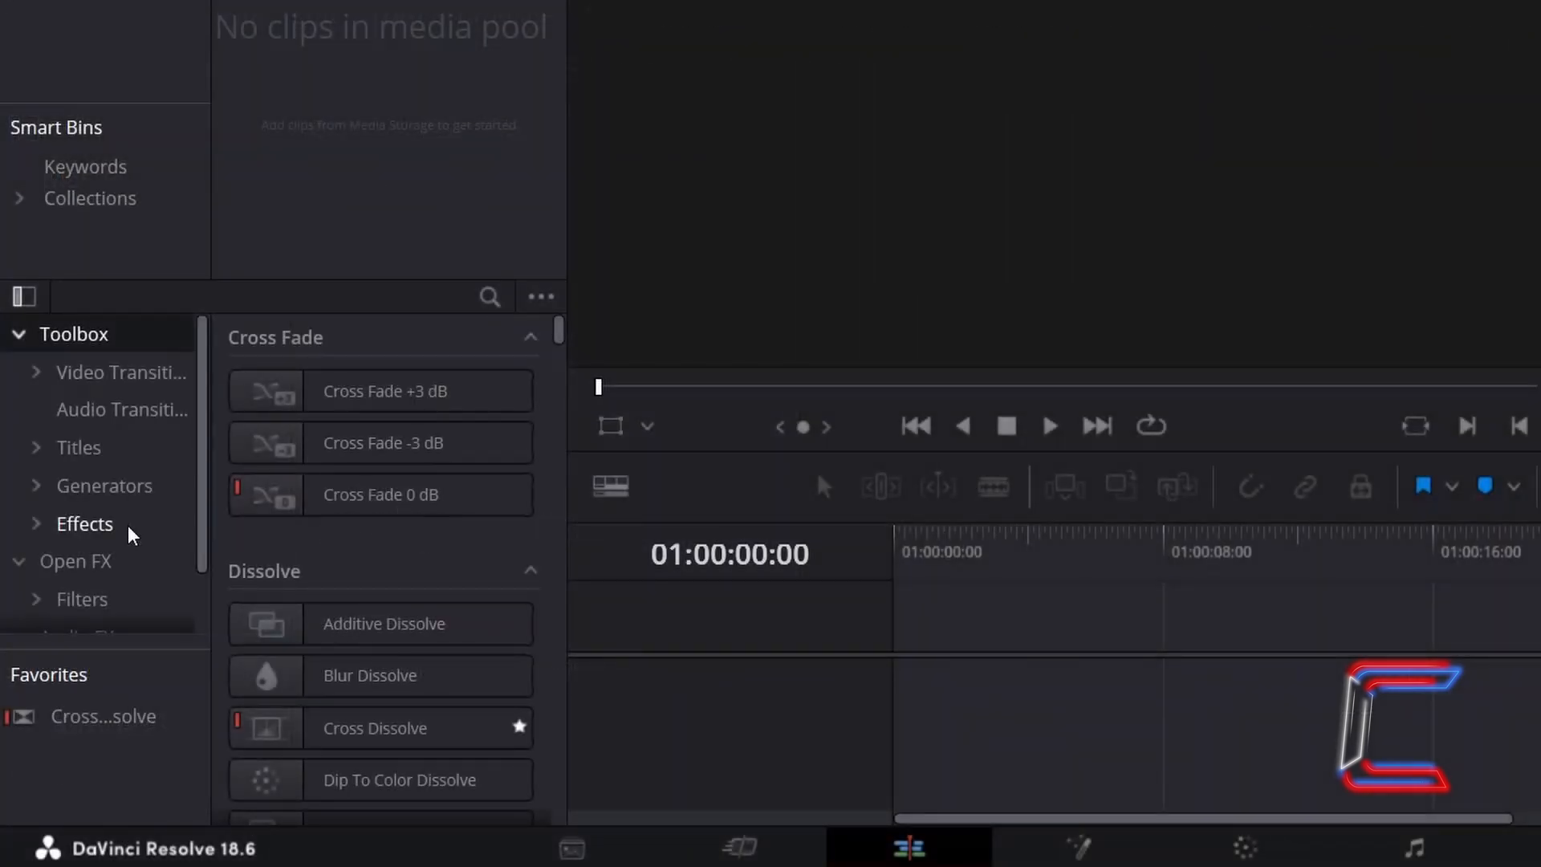
left_click(133, 536)
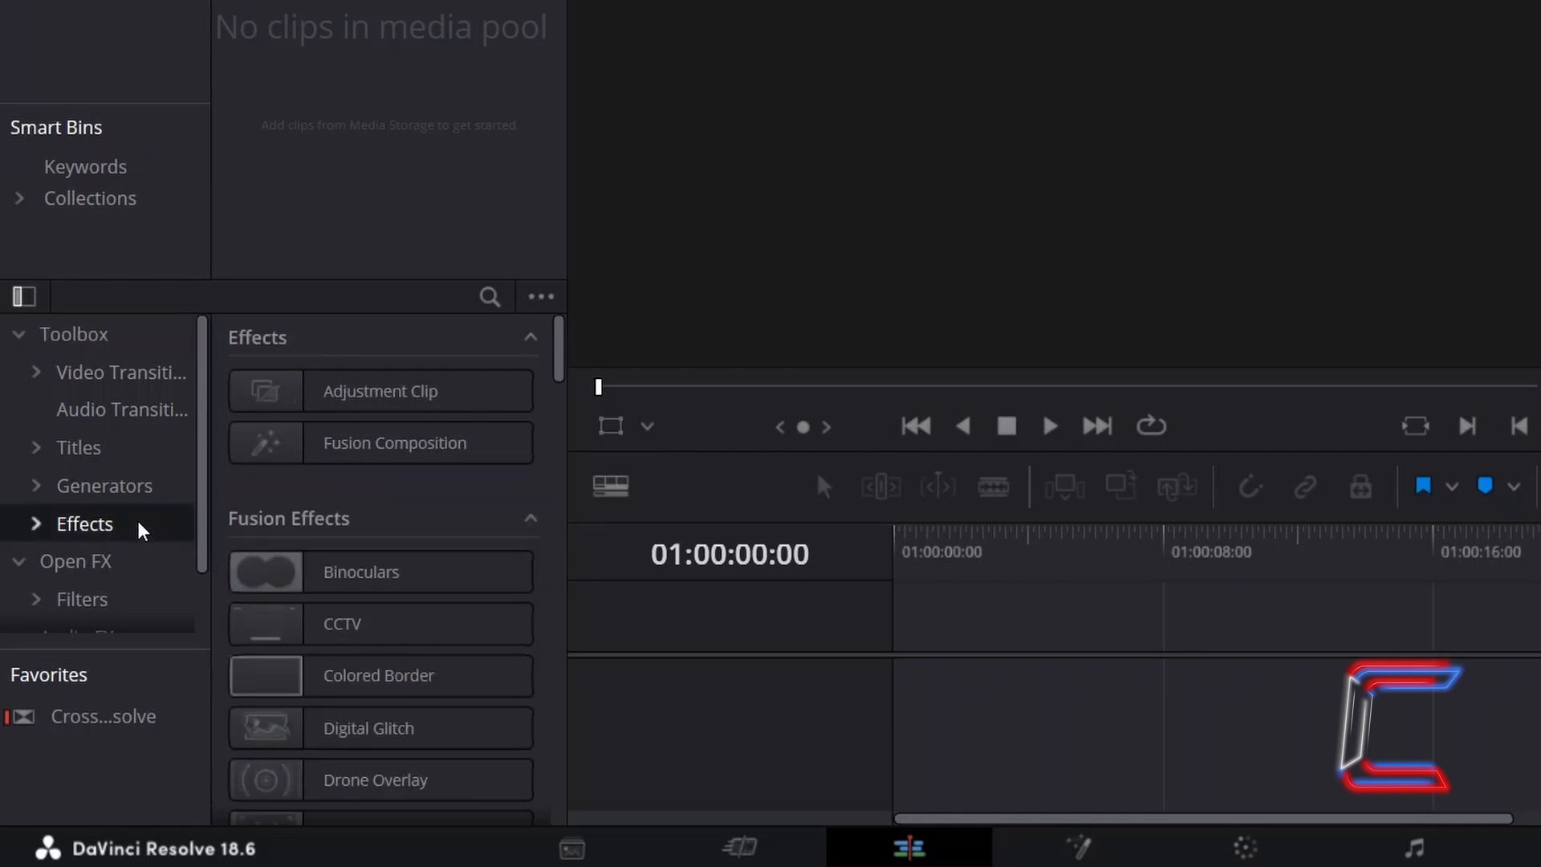
left_click_drag(482, 444, 928, 647)
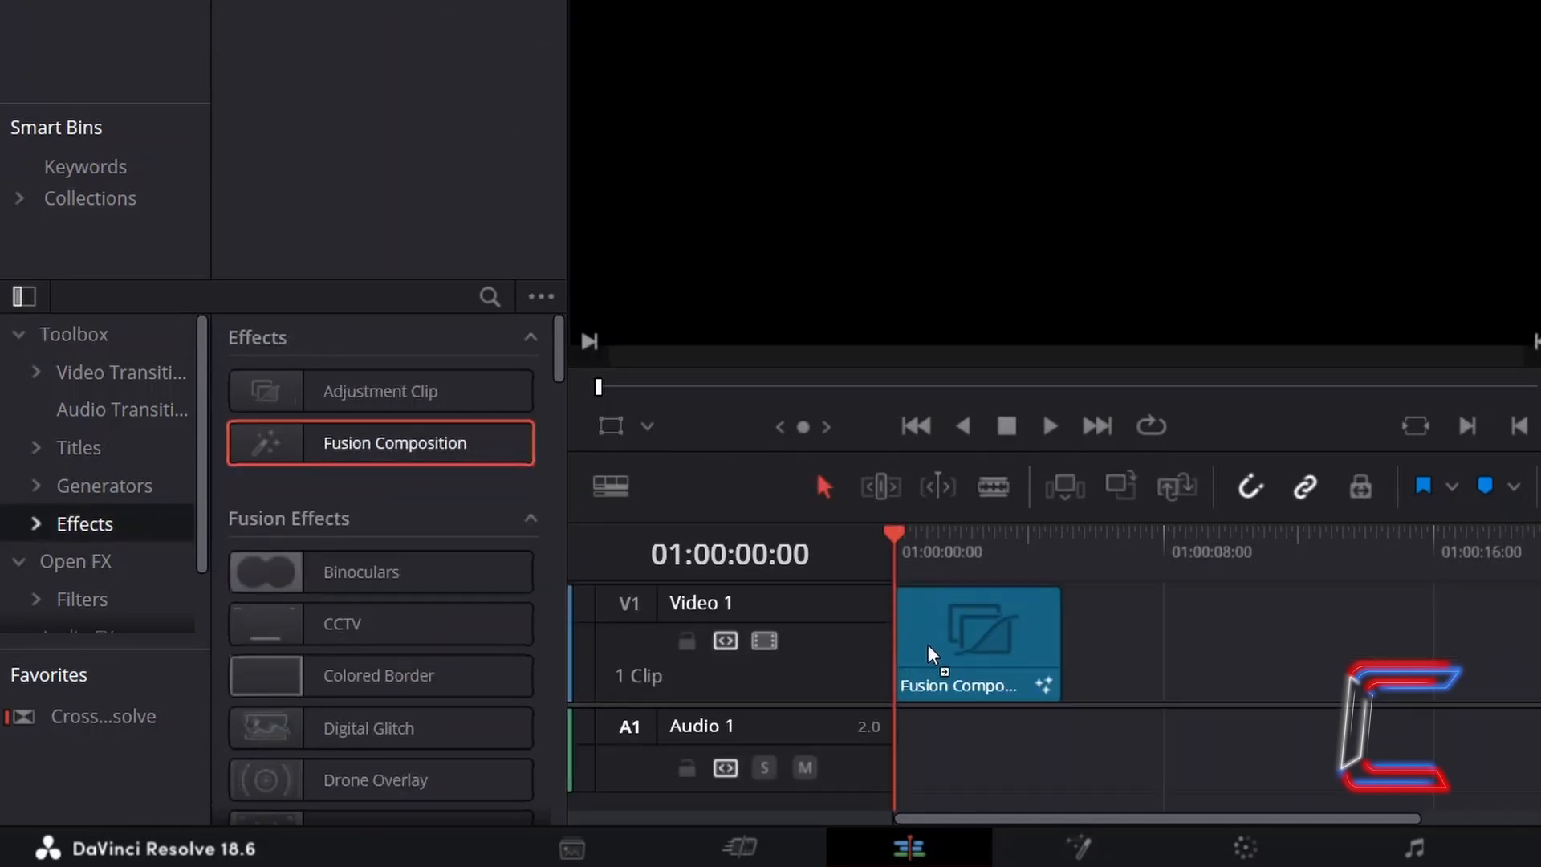
left_click_drag(1059, 642, 1126, 639)
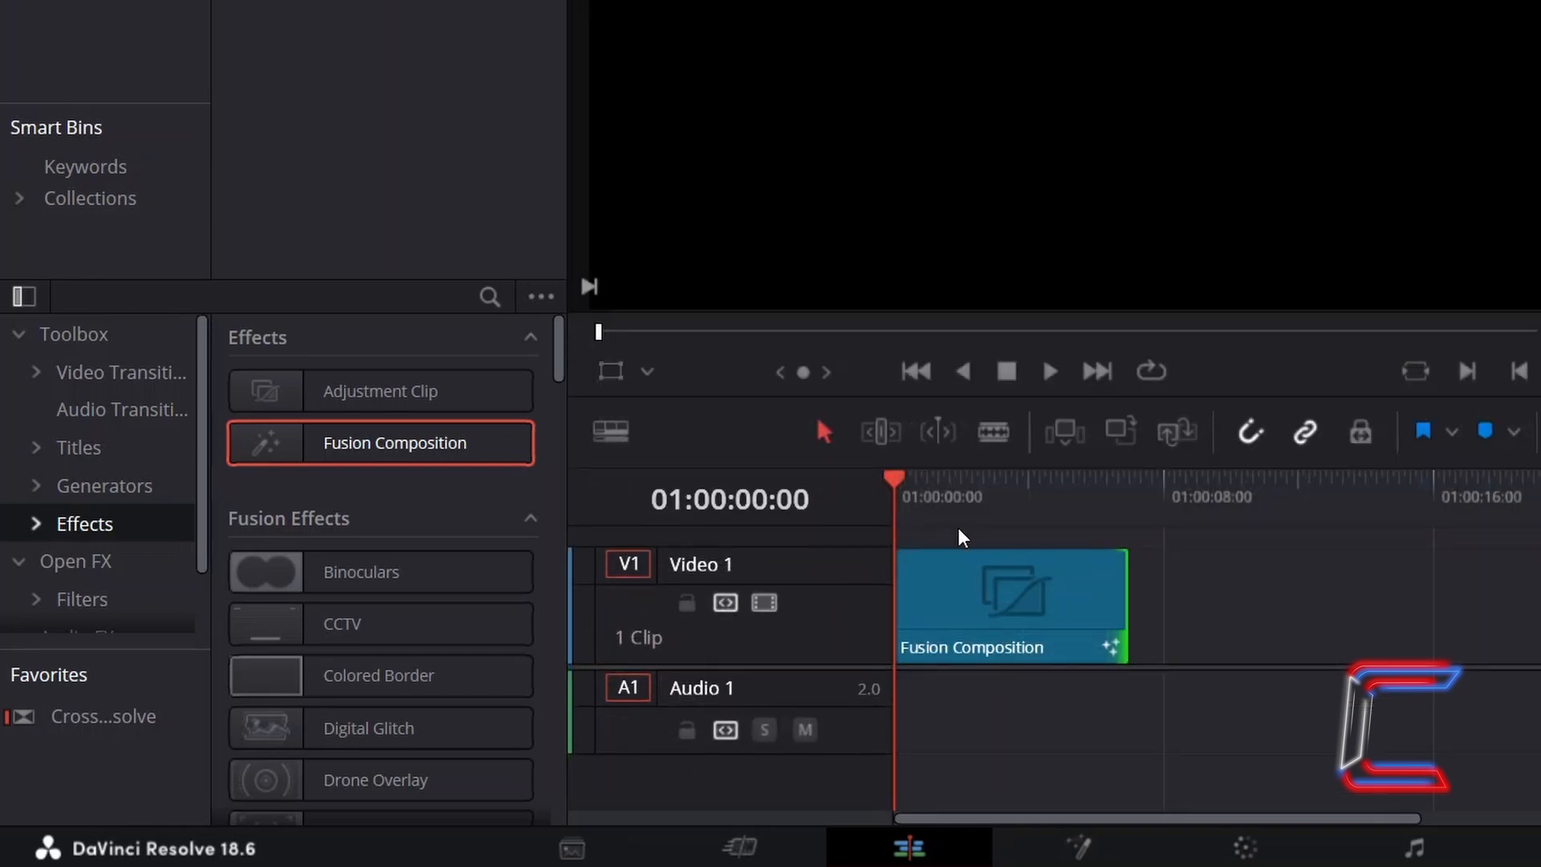
Open the composition clip on the Fusion page and connect a new Rectangle mask to a new Background node
right_click(960, 618)
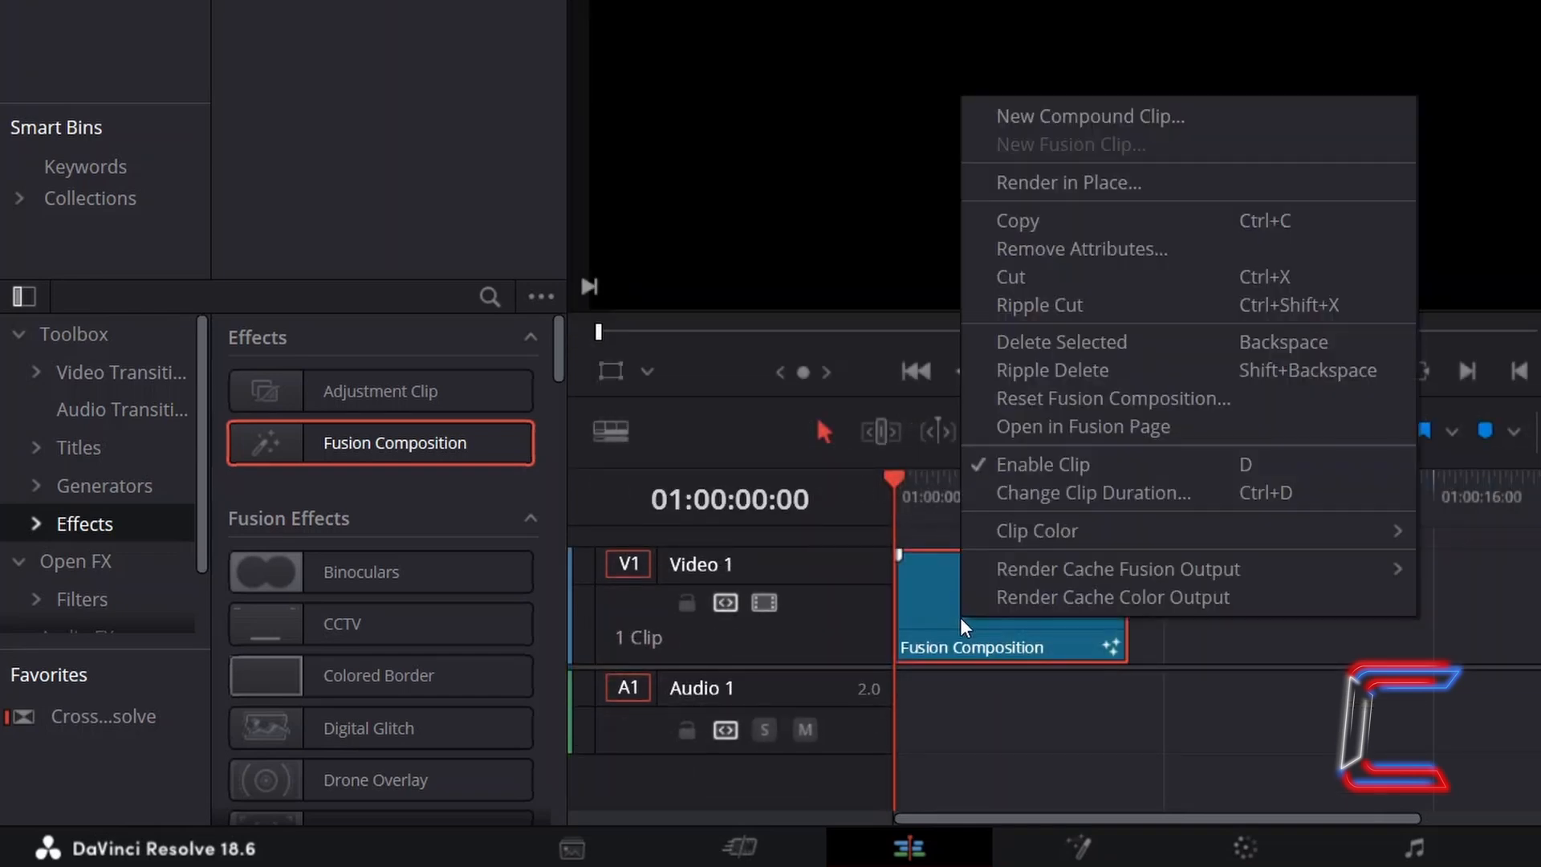
left_click(1211, 425)
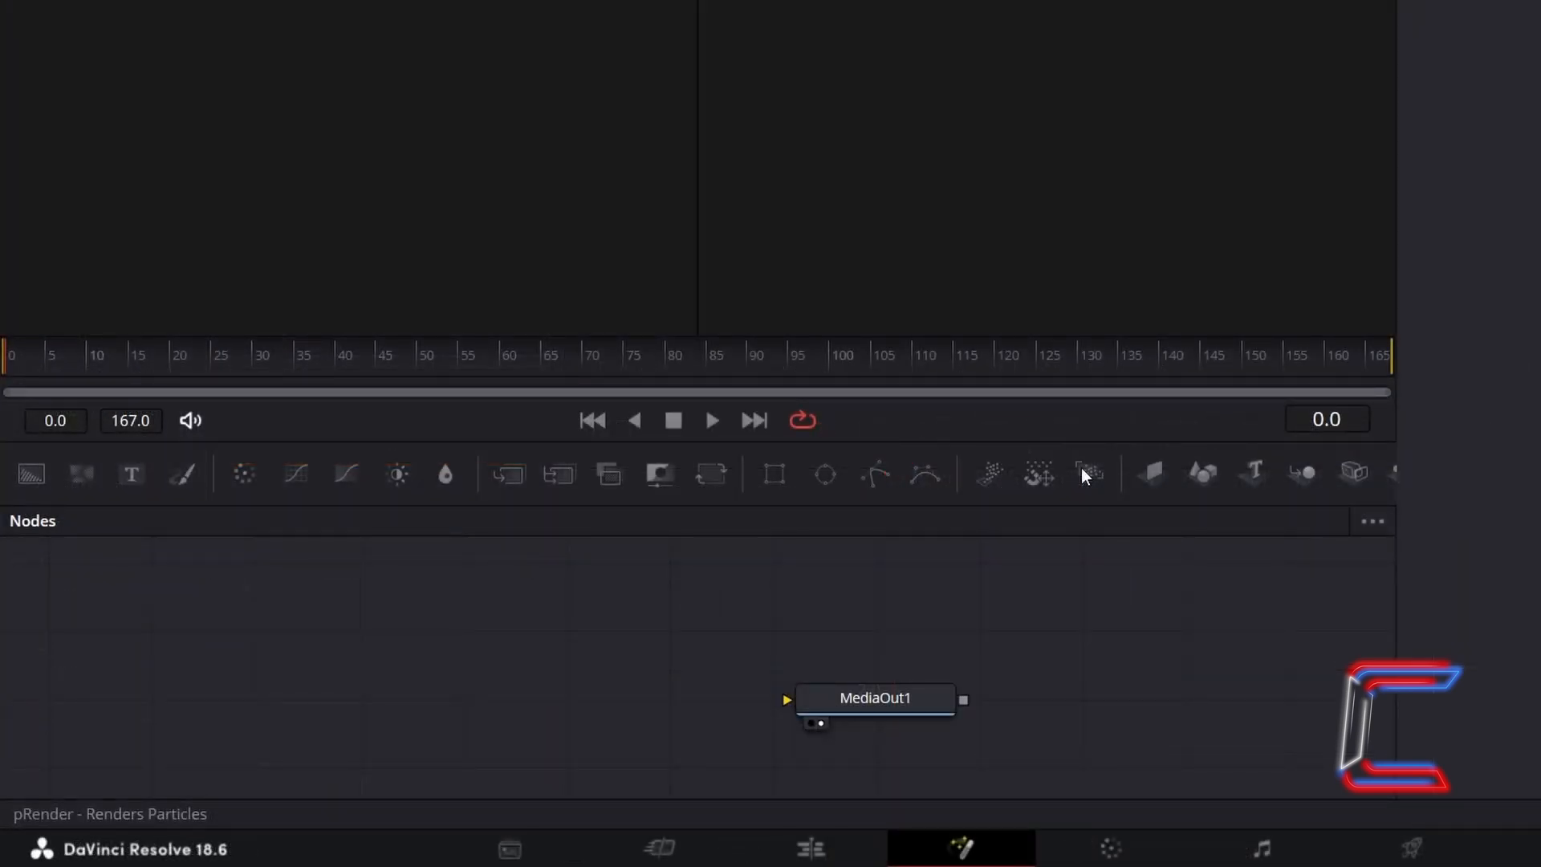
left_click(774, 475)
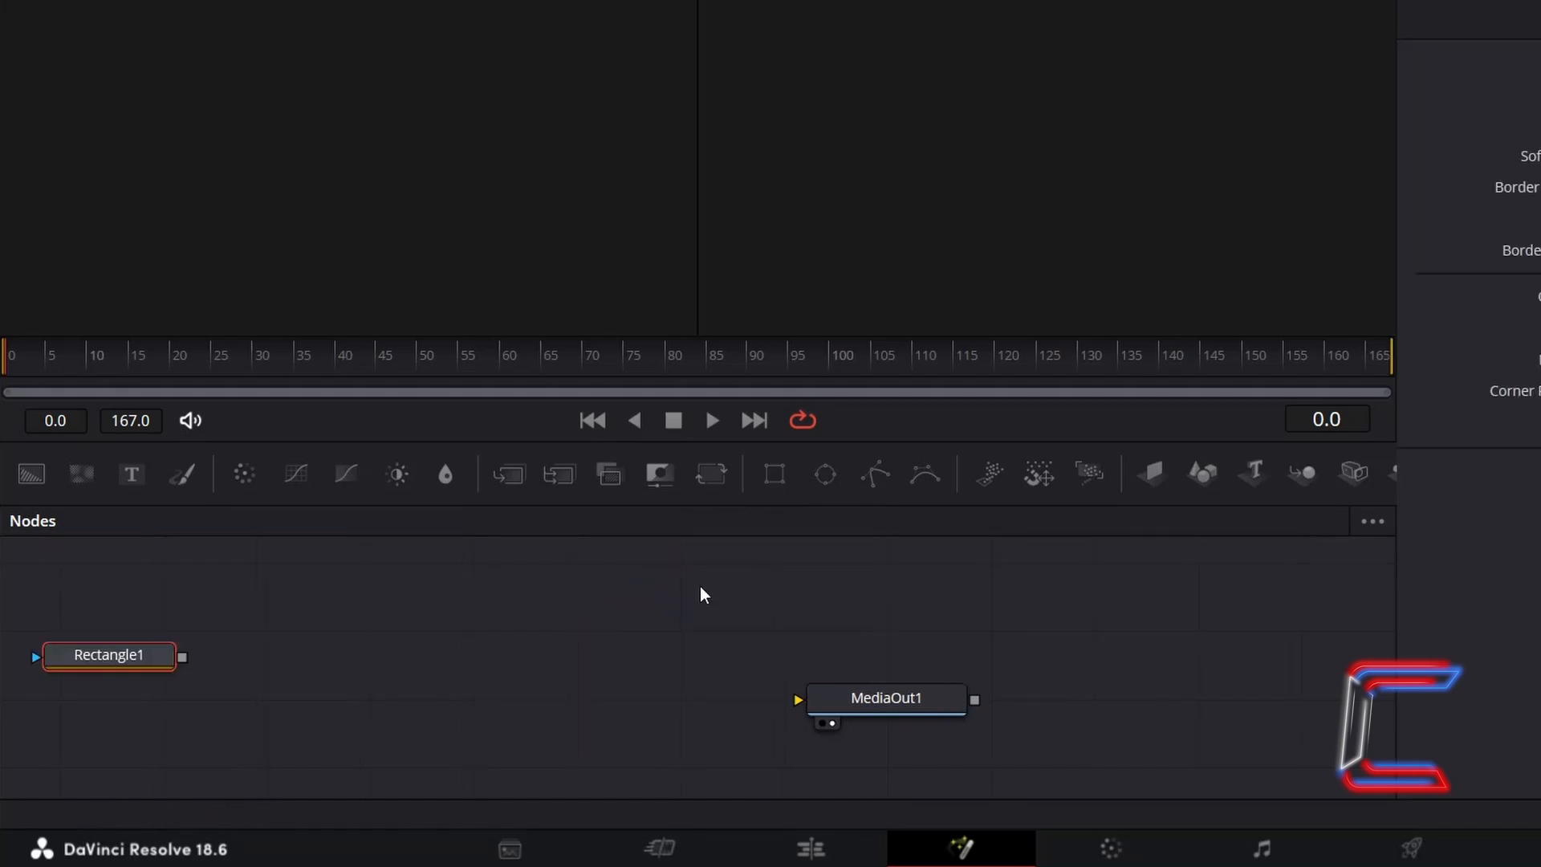
left_click(704, 594)
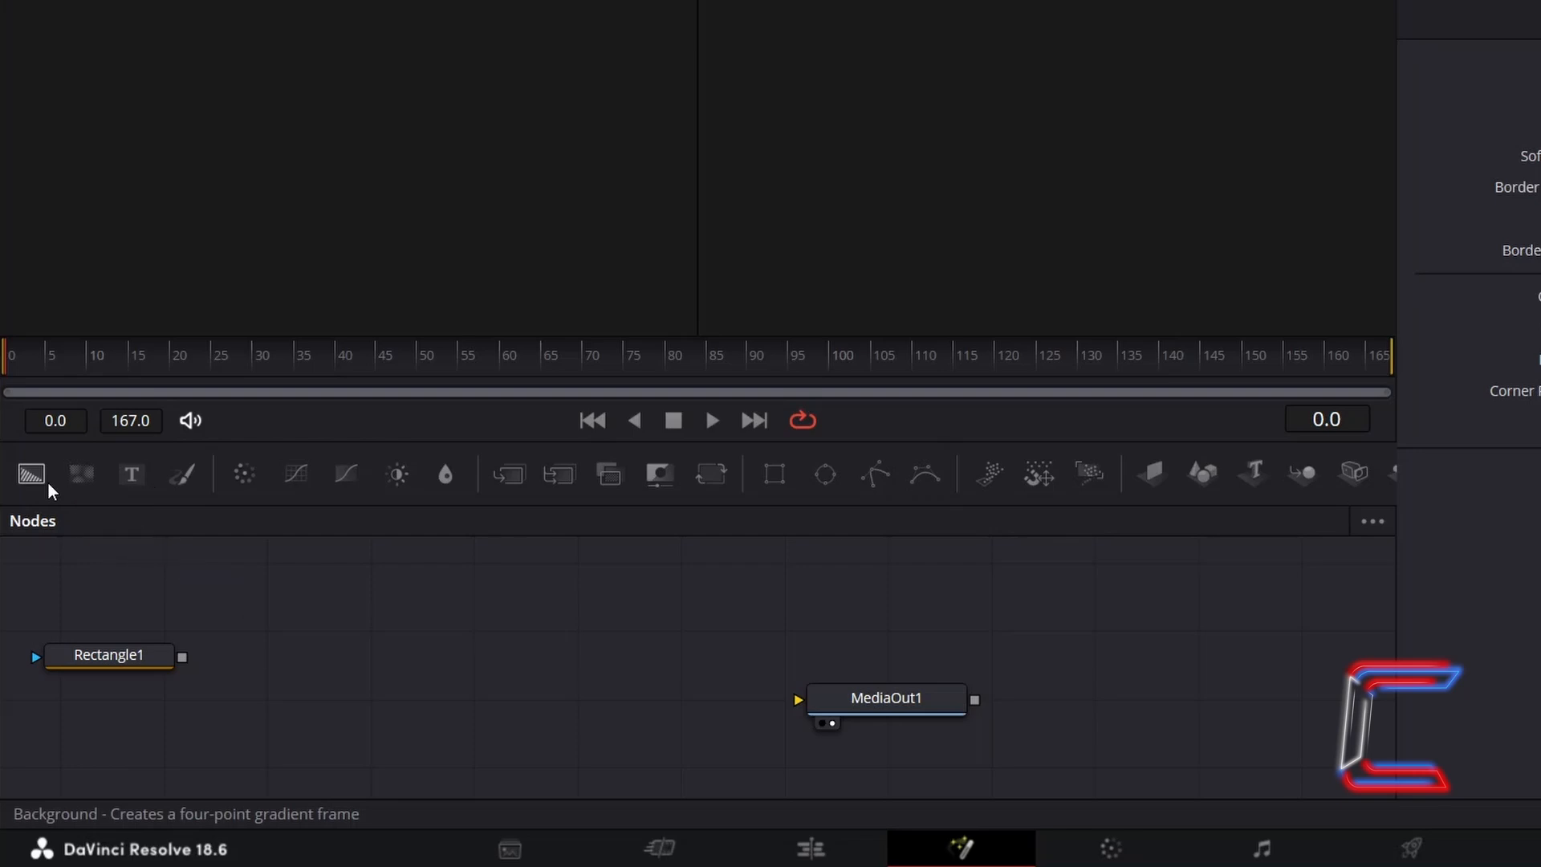
left_click_drag(49, 491, 306, 678)
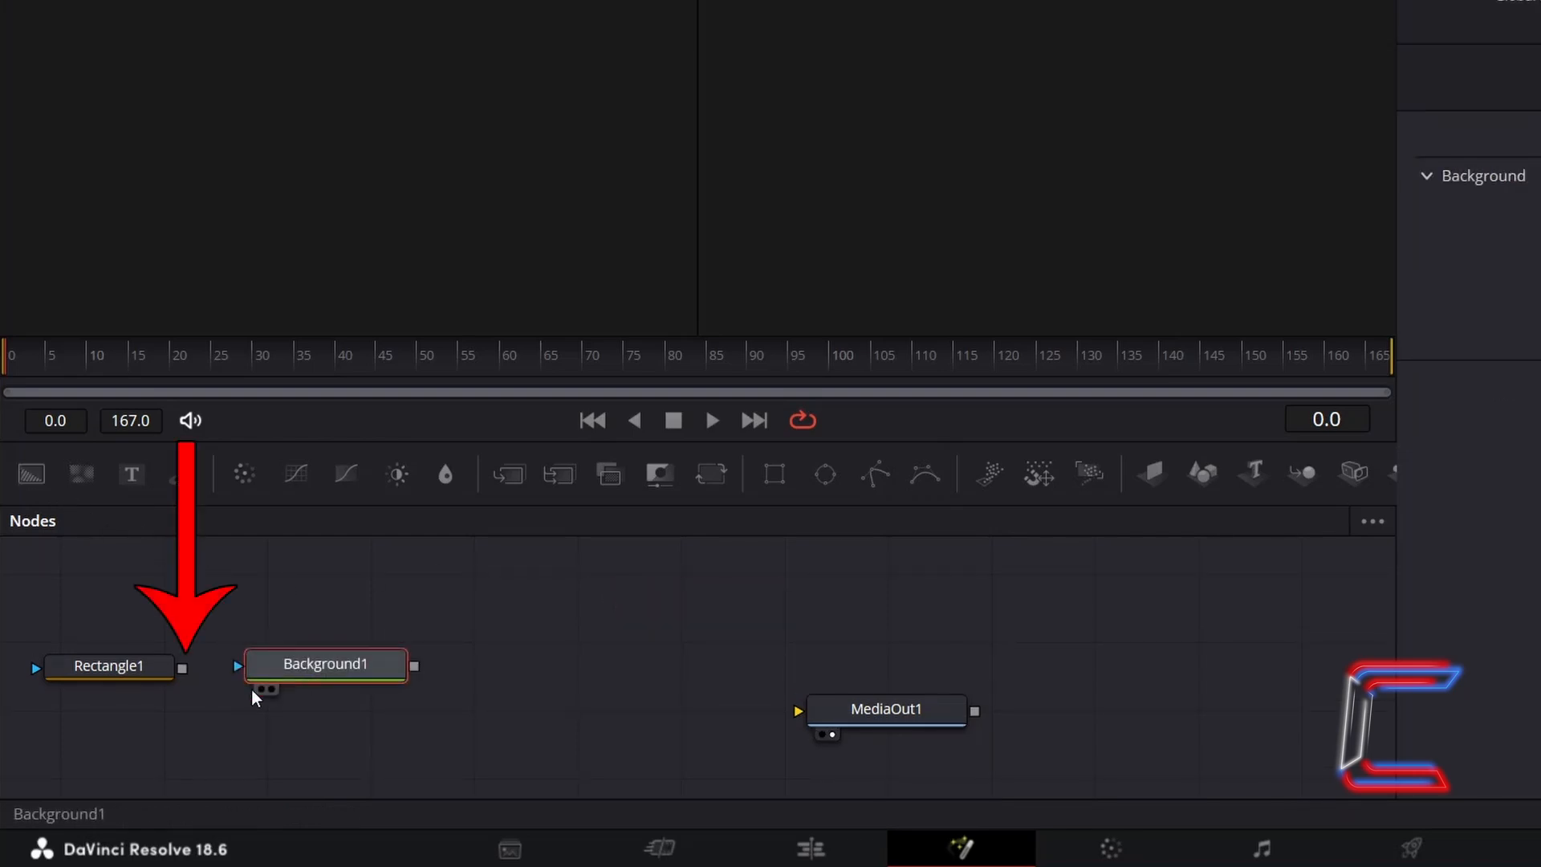
left_click_drag(183, 668, 240, 667)
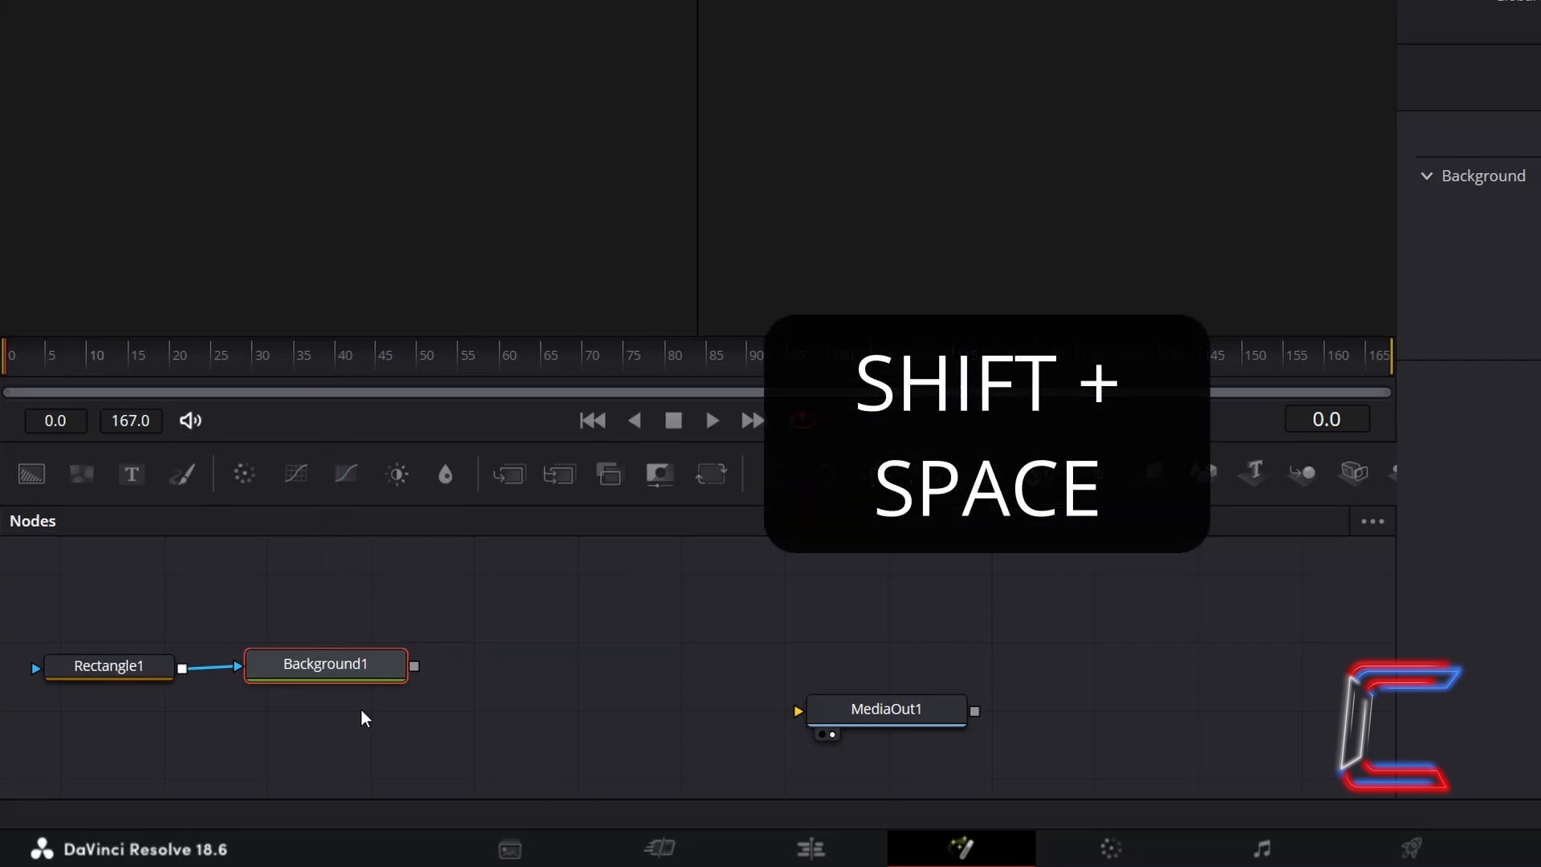
Add a Displace node after the Background node and connect its output to MediaOut1
key("shift+space")
type("displace")
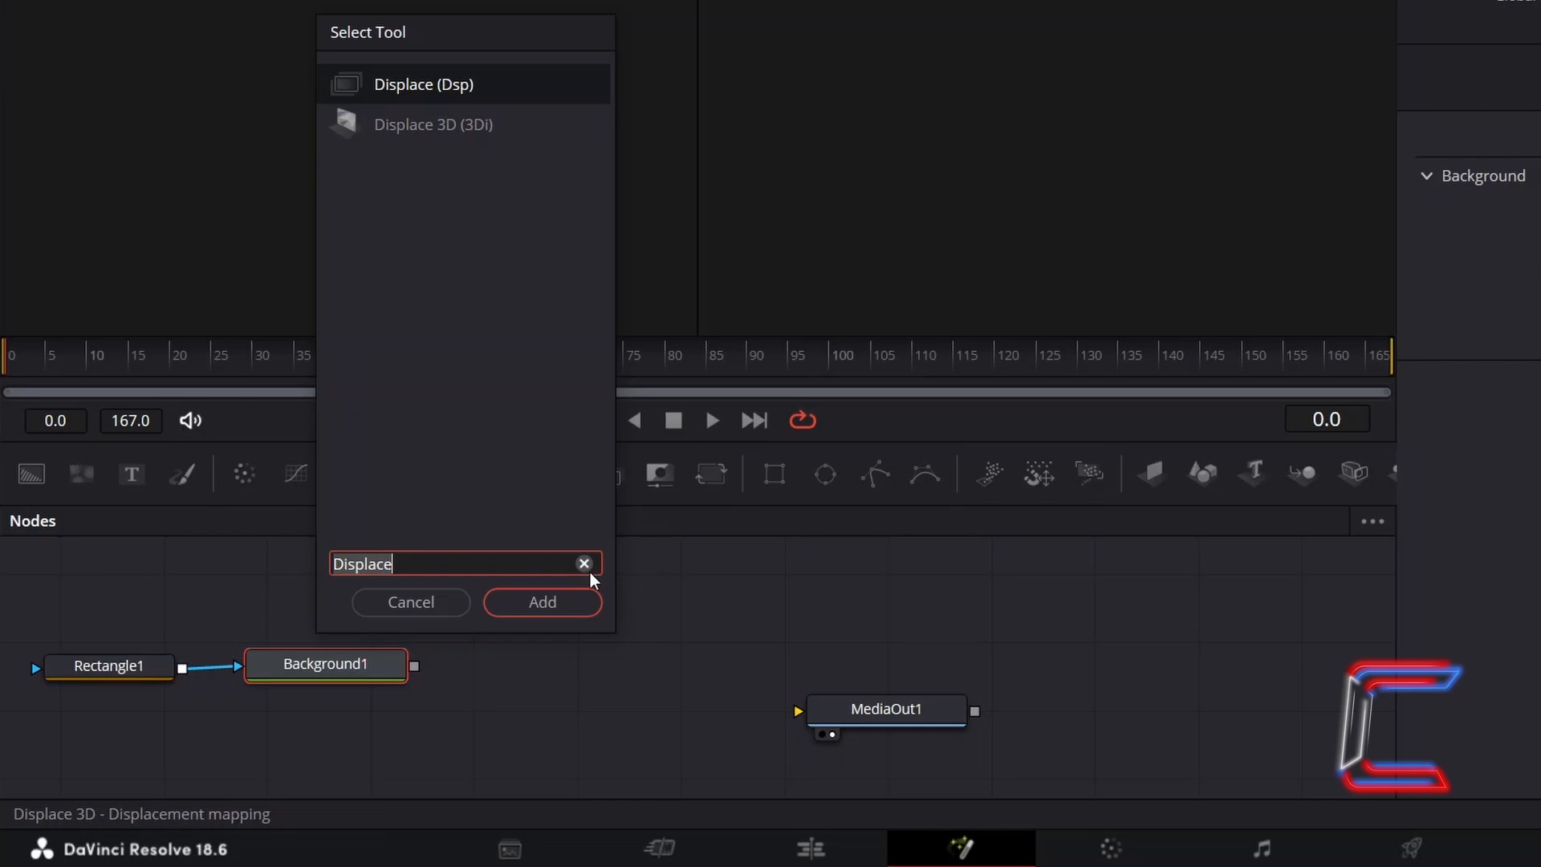
left_click(581, 602)
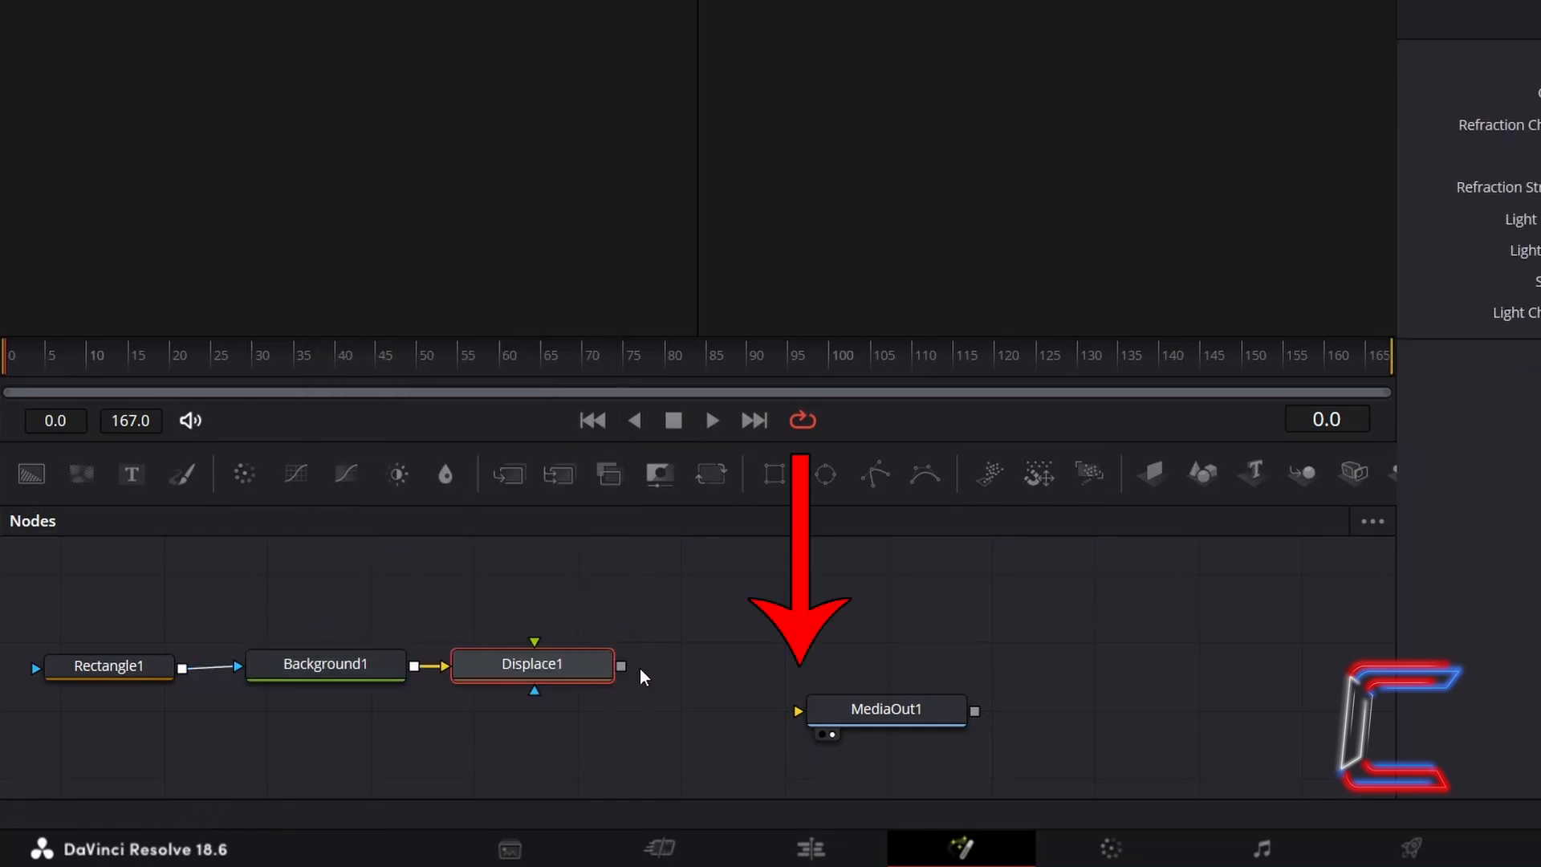
left_click_drag(621, 667, 816, 716)
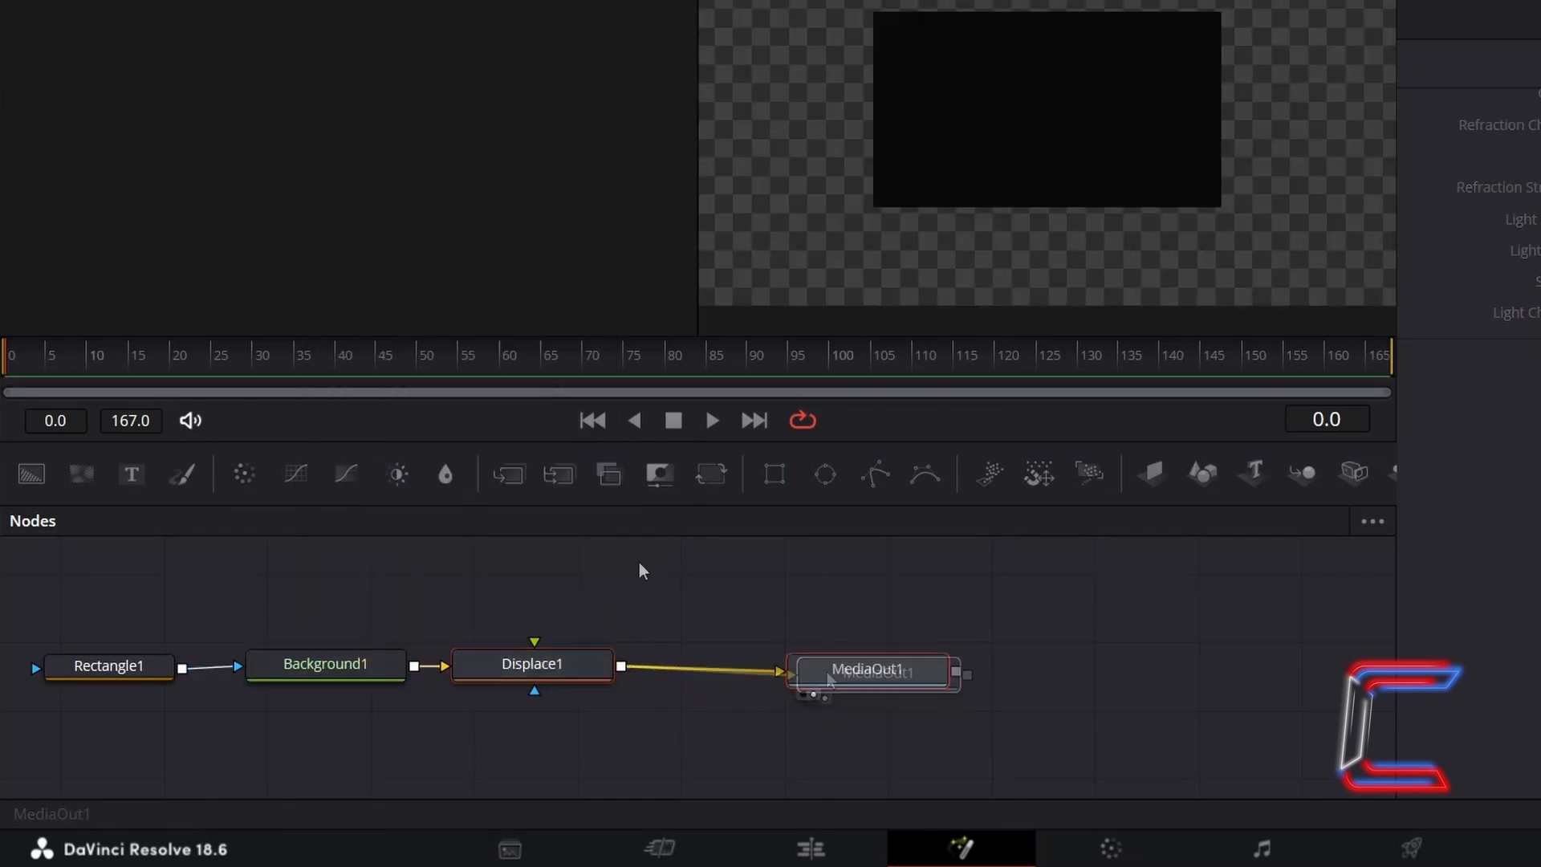
Add a separate FastNoise (FN) node and connect its output to the foreground input of Displace1
left_click(647, 561)
key("shift+space")
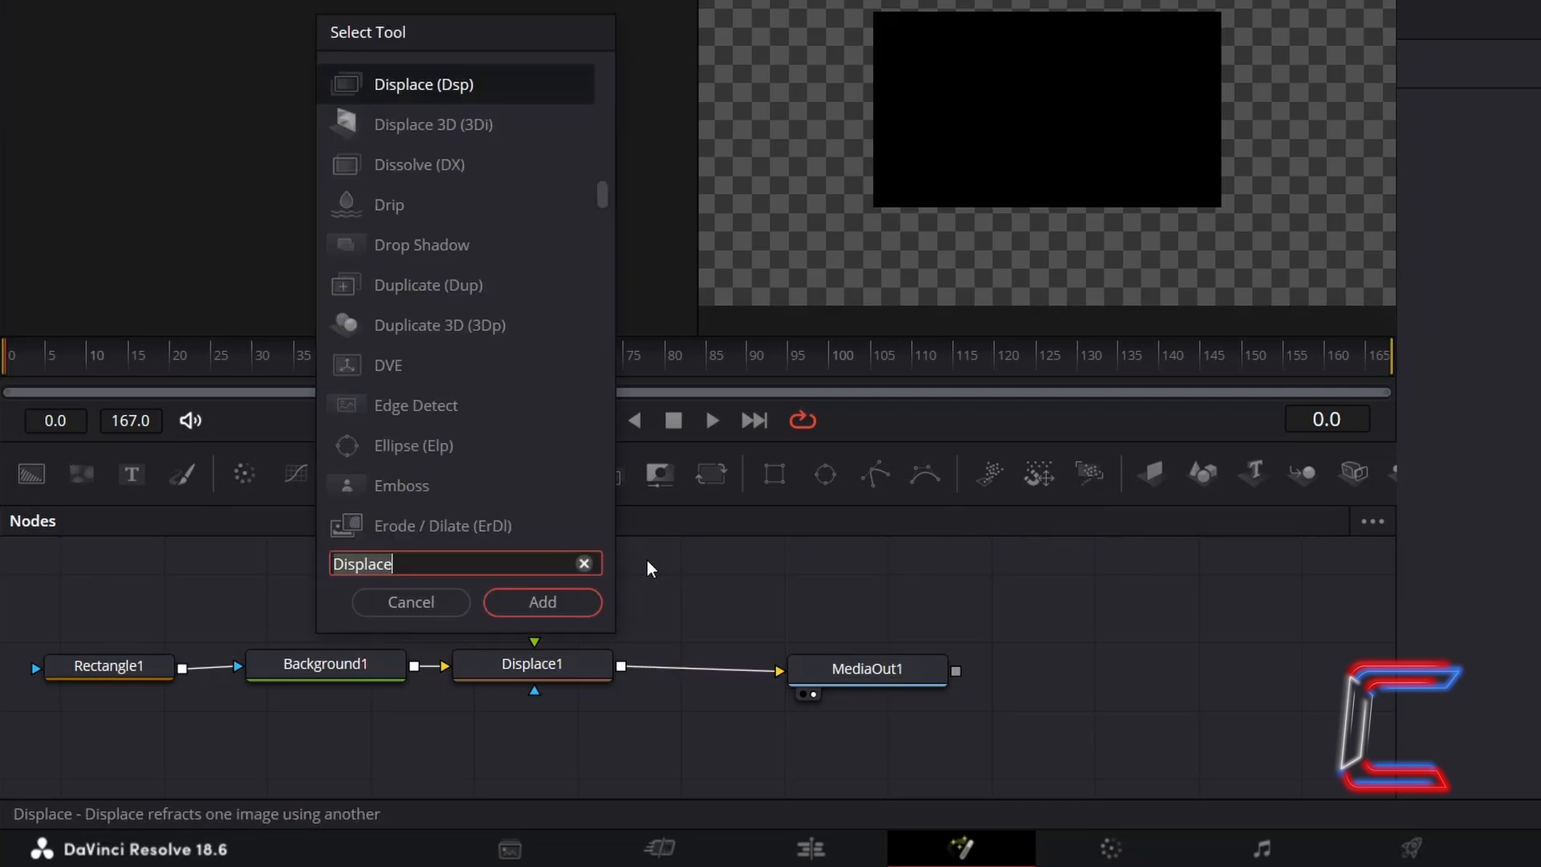
type("fast")
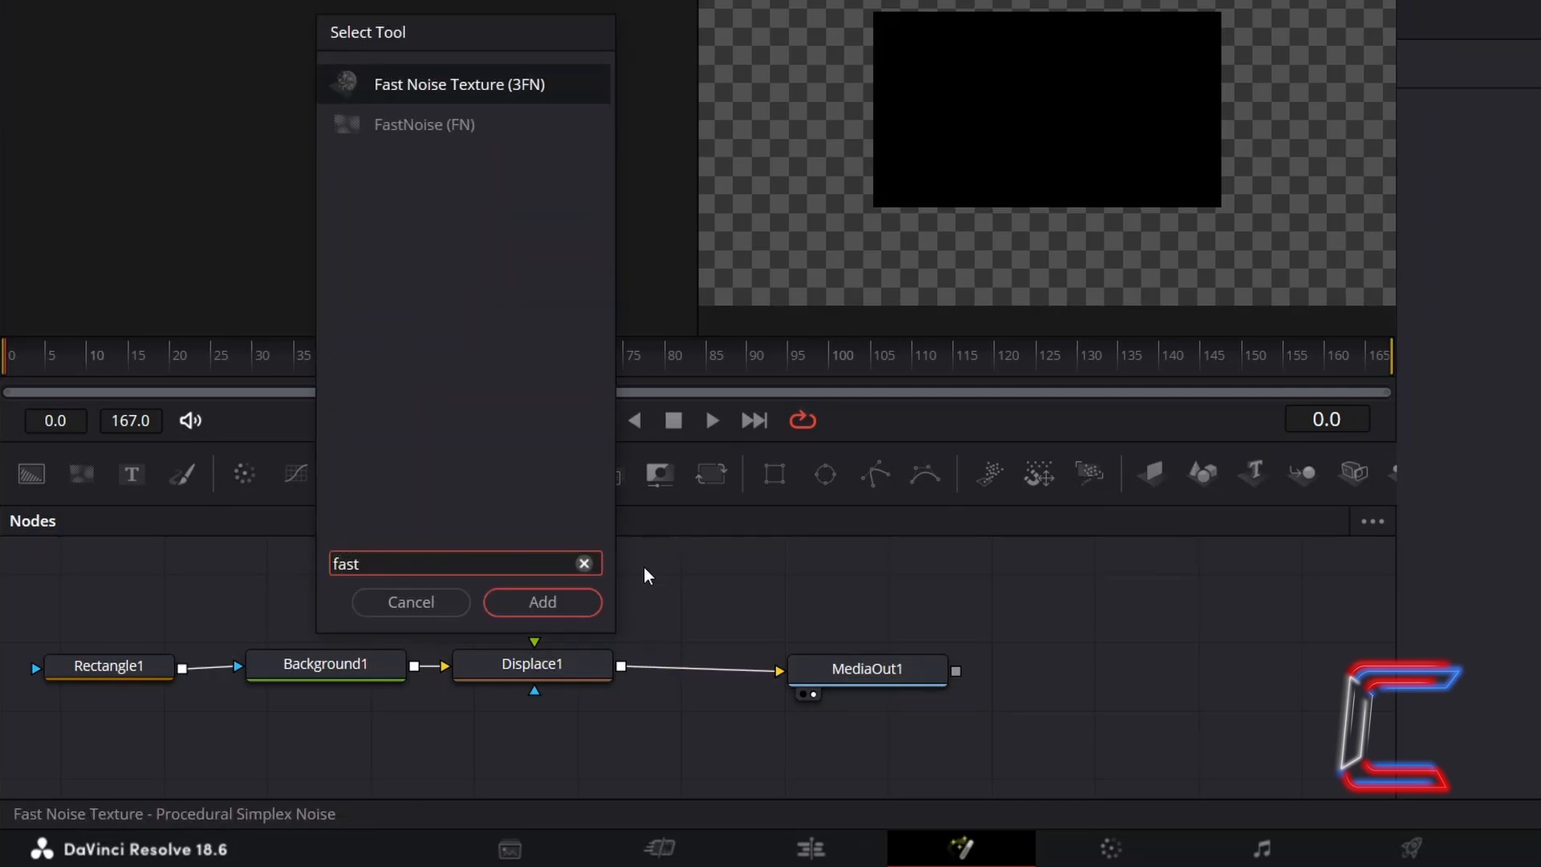
left_click(528, 123)
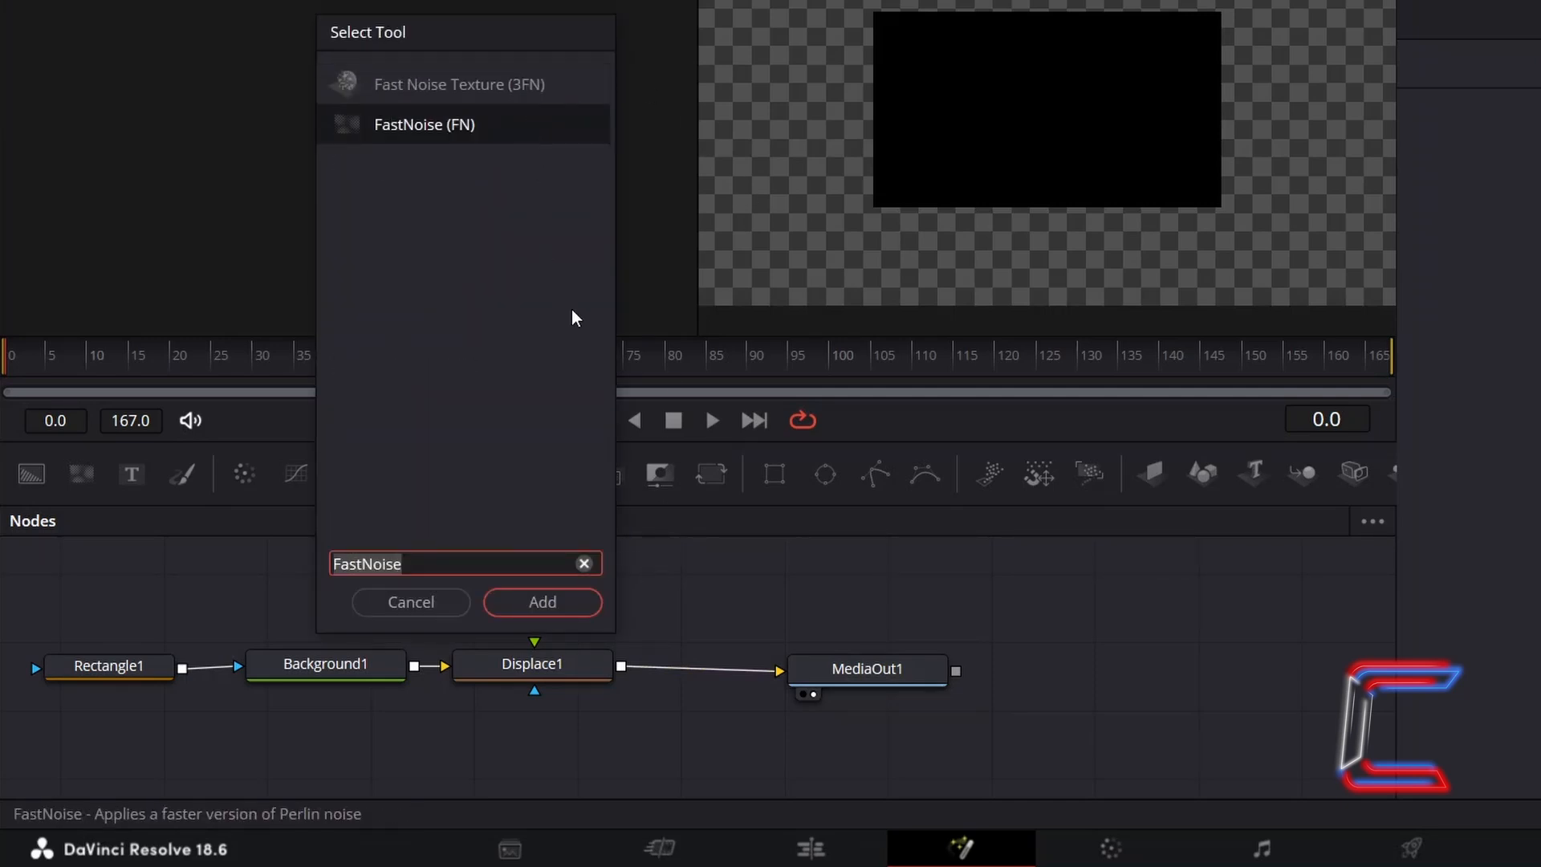
left_click(561, 593)
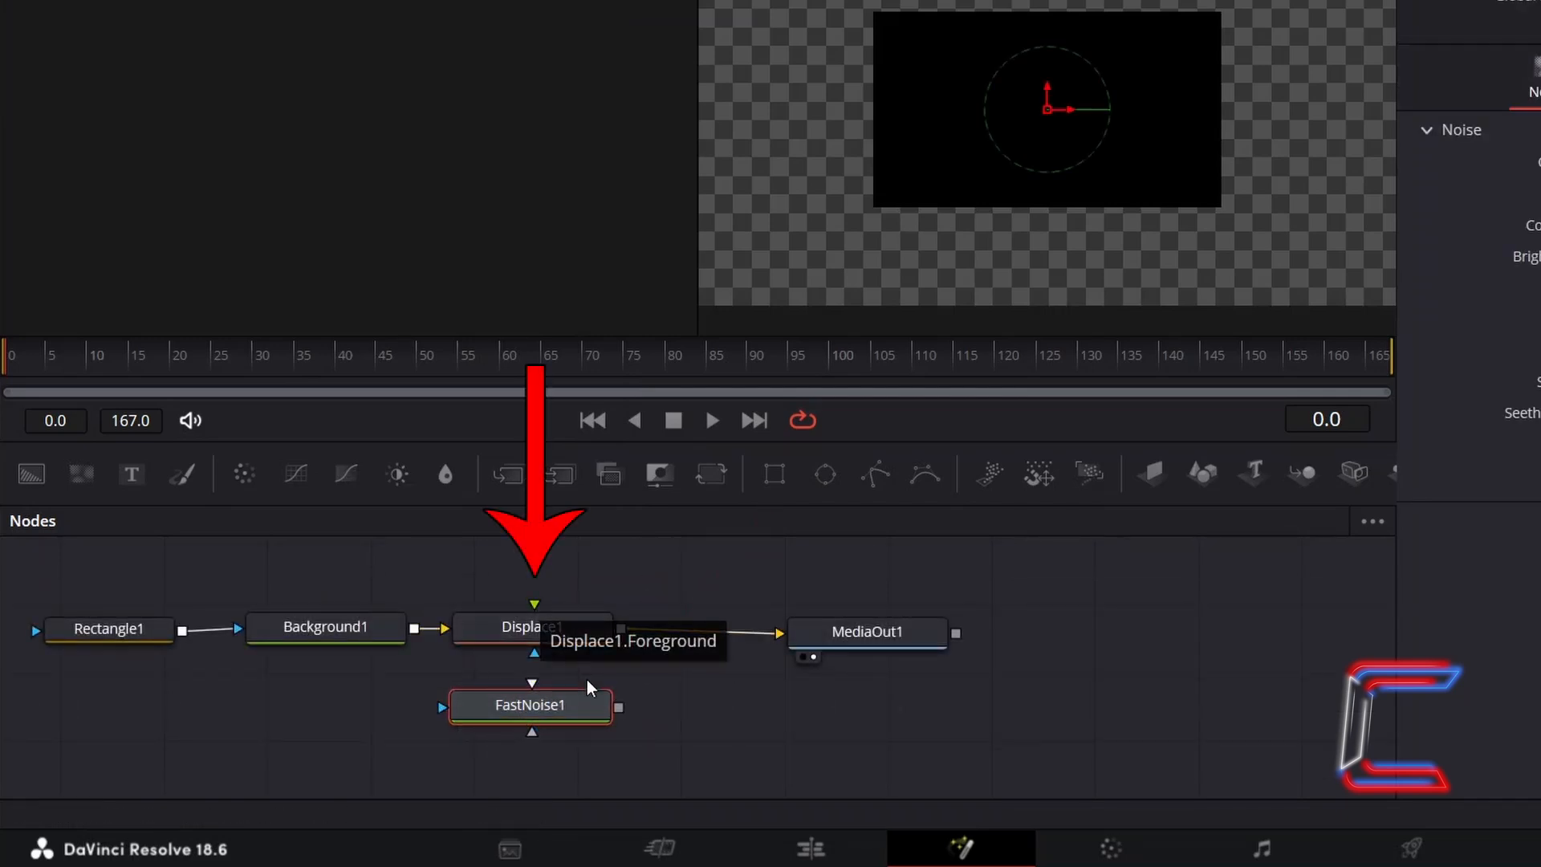
left_click_drag(618, 707, 533, 610)
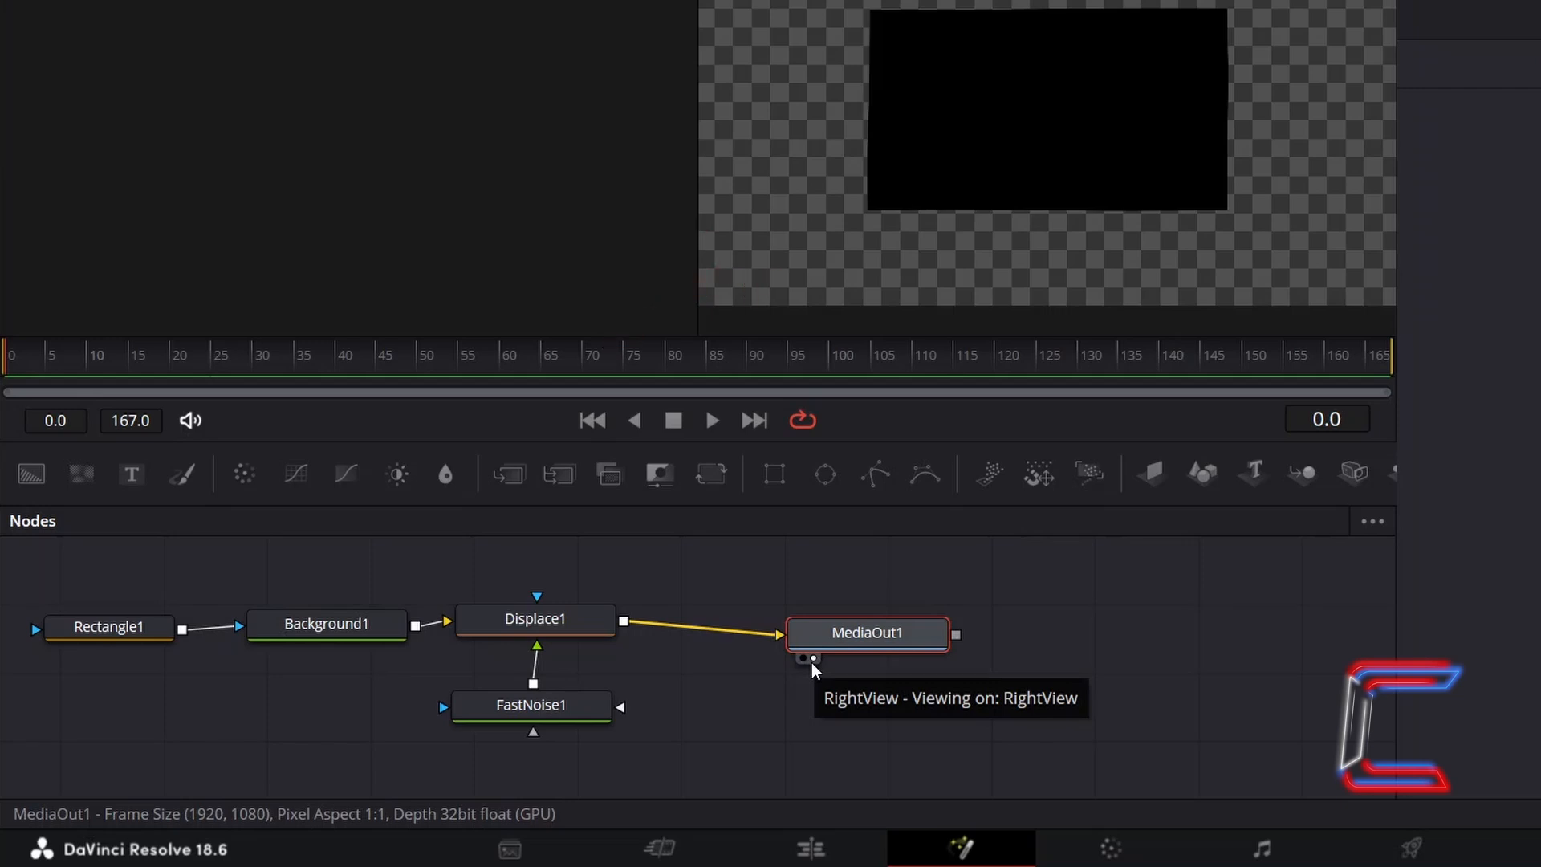
Turn off Solid and turn on Invert for the Rectangle1 mask
left_click(104, 637)
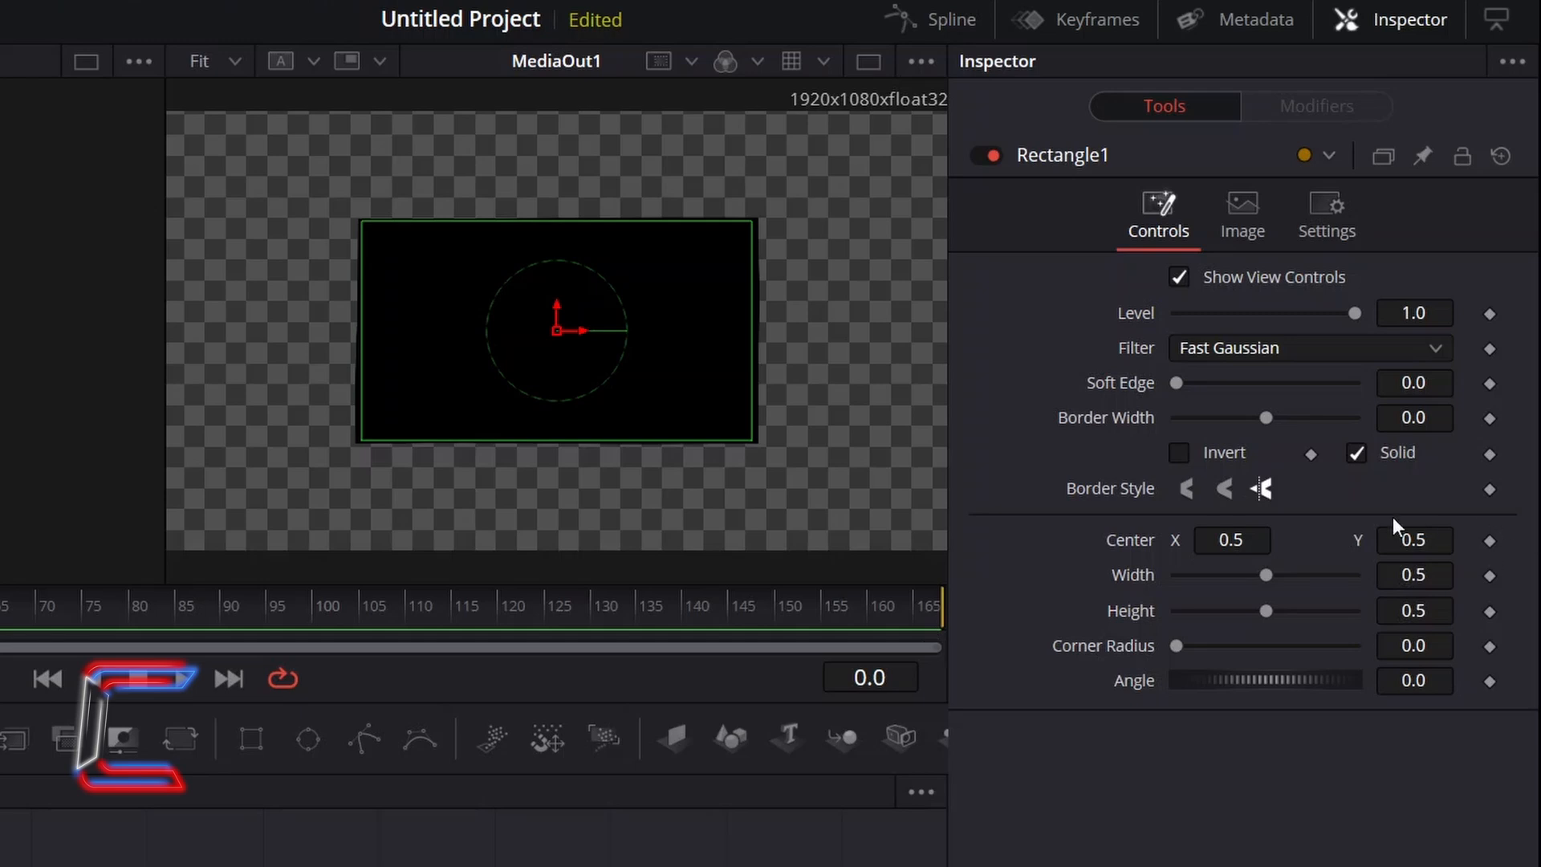
left_click(1356, 453)
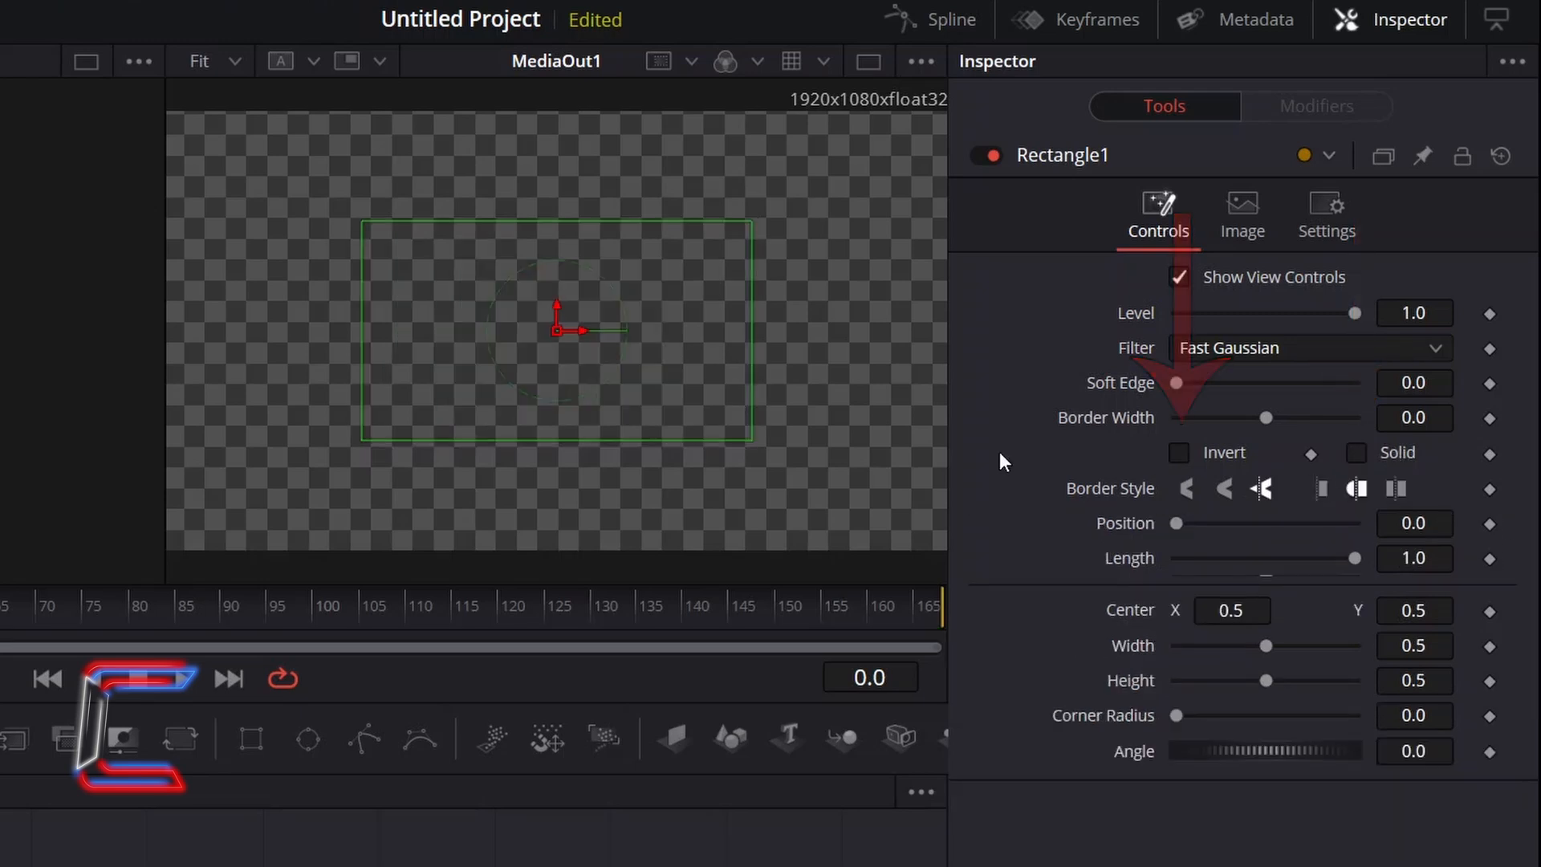
left_click(1177, 452)
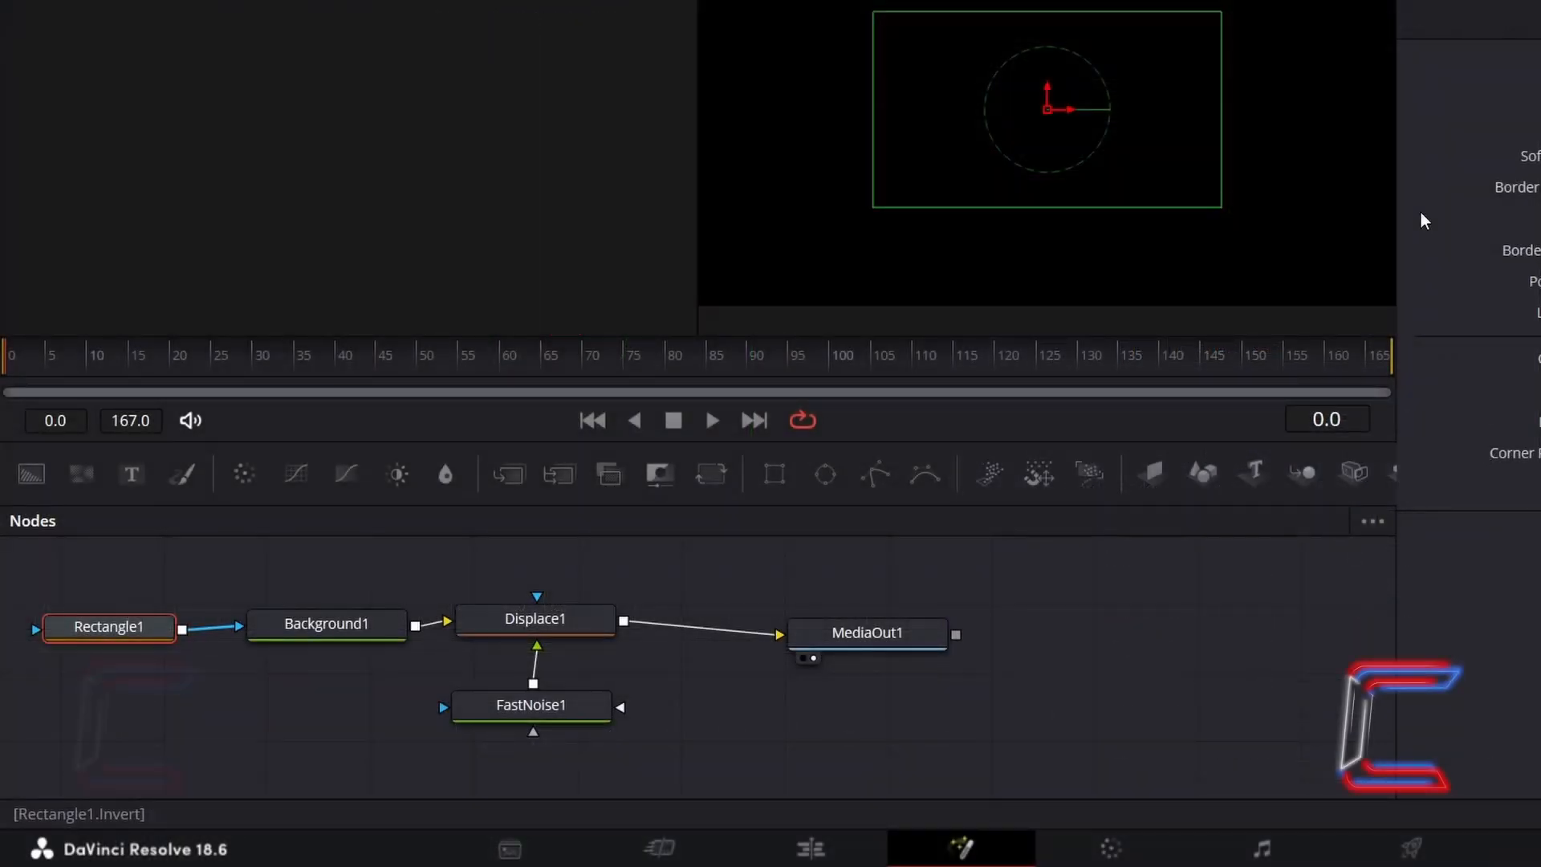
Set the Background1 node's solid color to the pale yellow #ffdc88
left_click(337, 625)
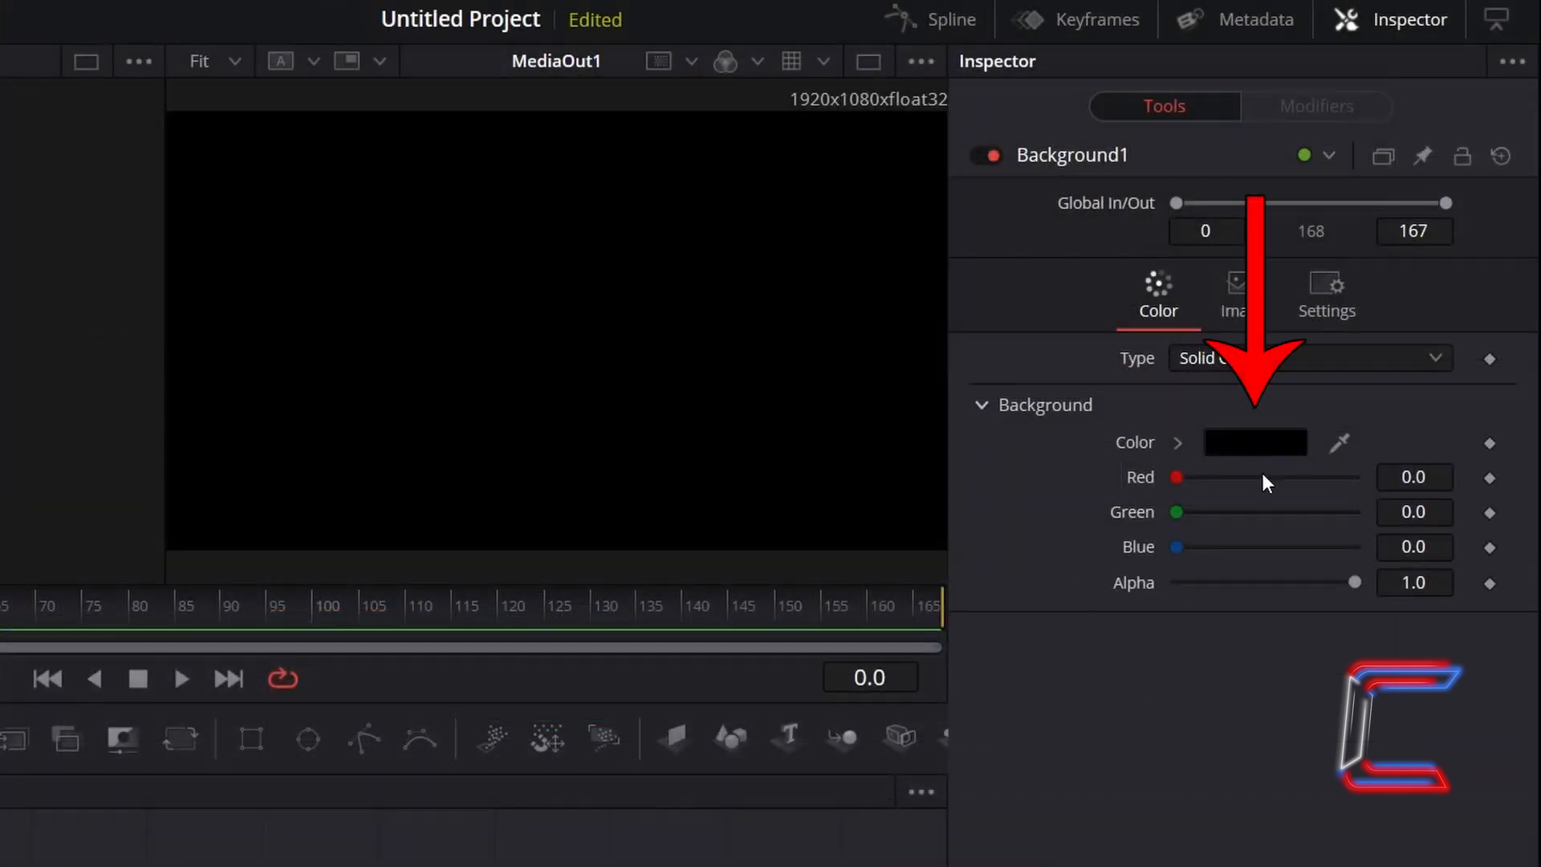
left_click(1258, 444)
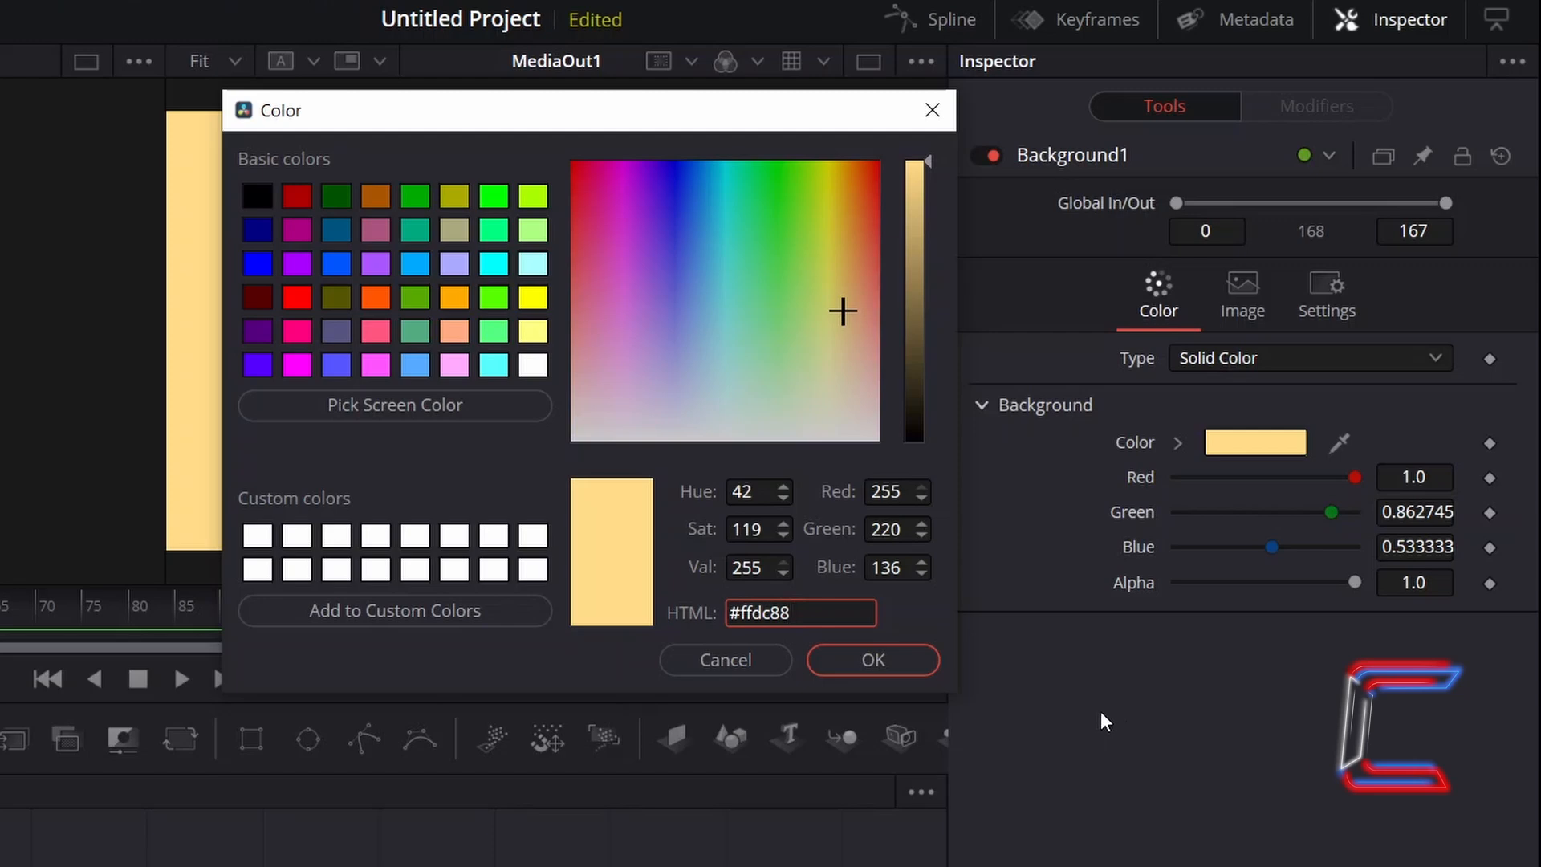
left_click(891, 649)
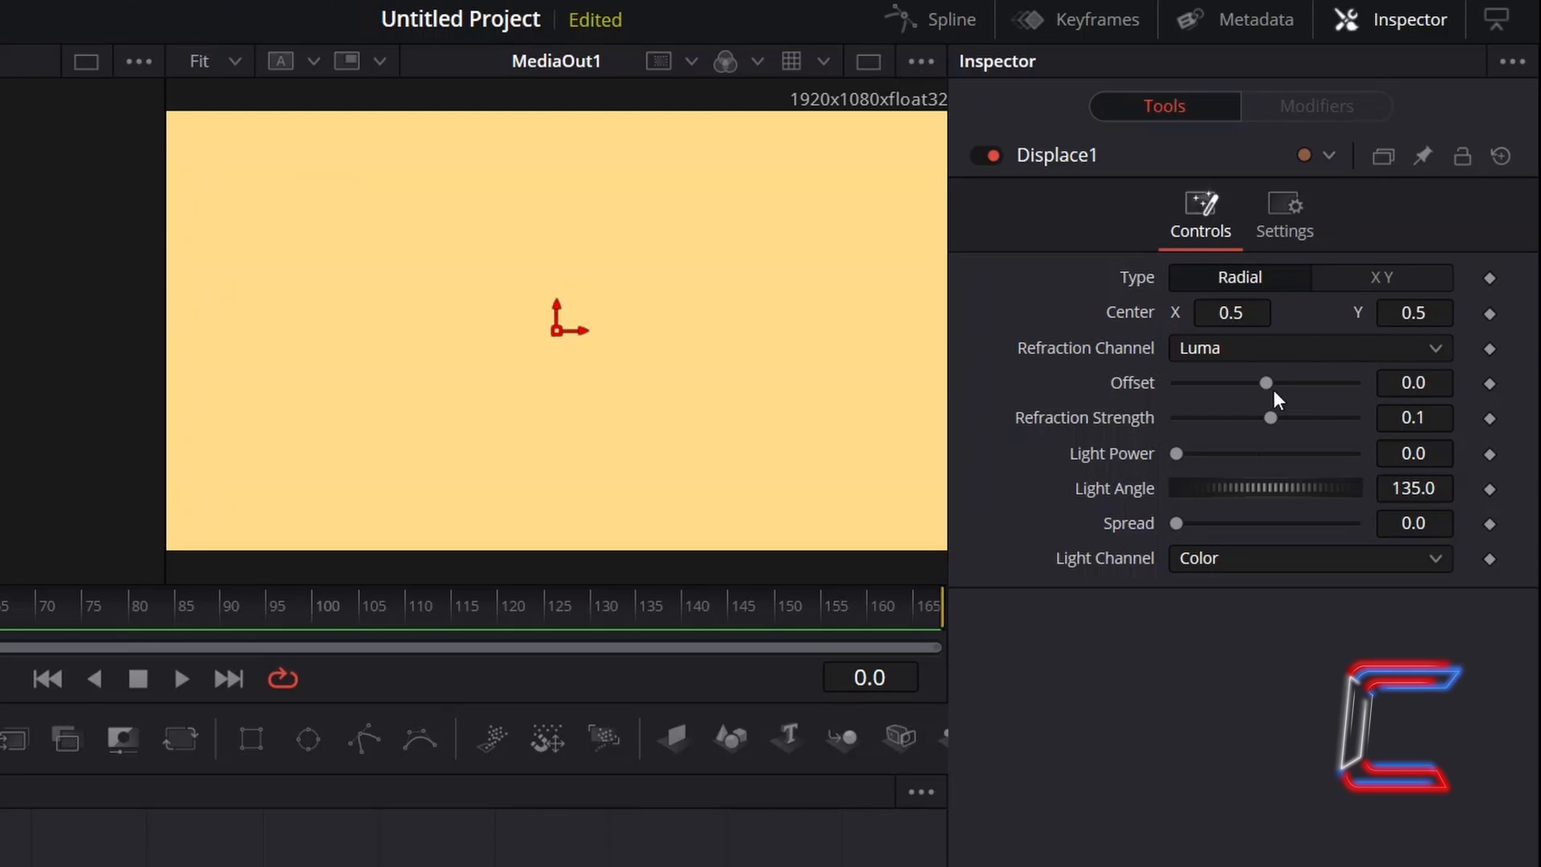
Set the Displace1 node's refraction channel to Alpha, its offset to -0.5 and its refraction strength to 2.0
left_click(1284, 347)
left_click(1232, 476)
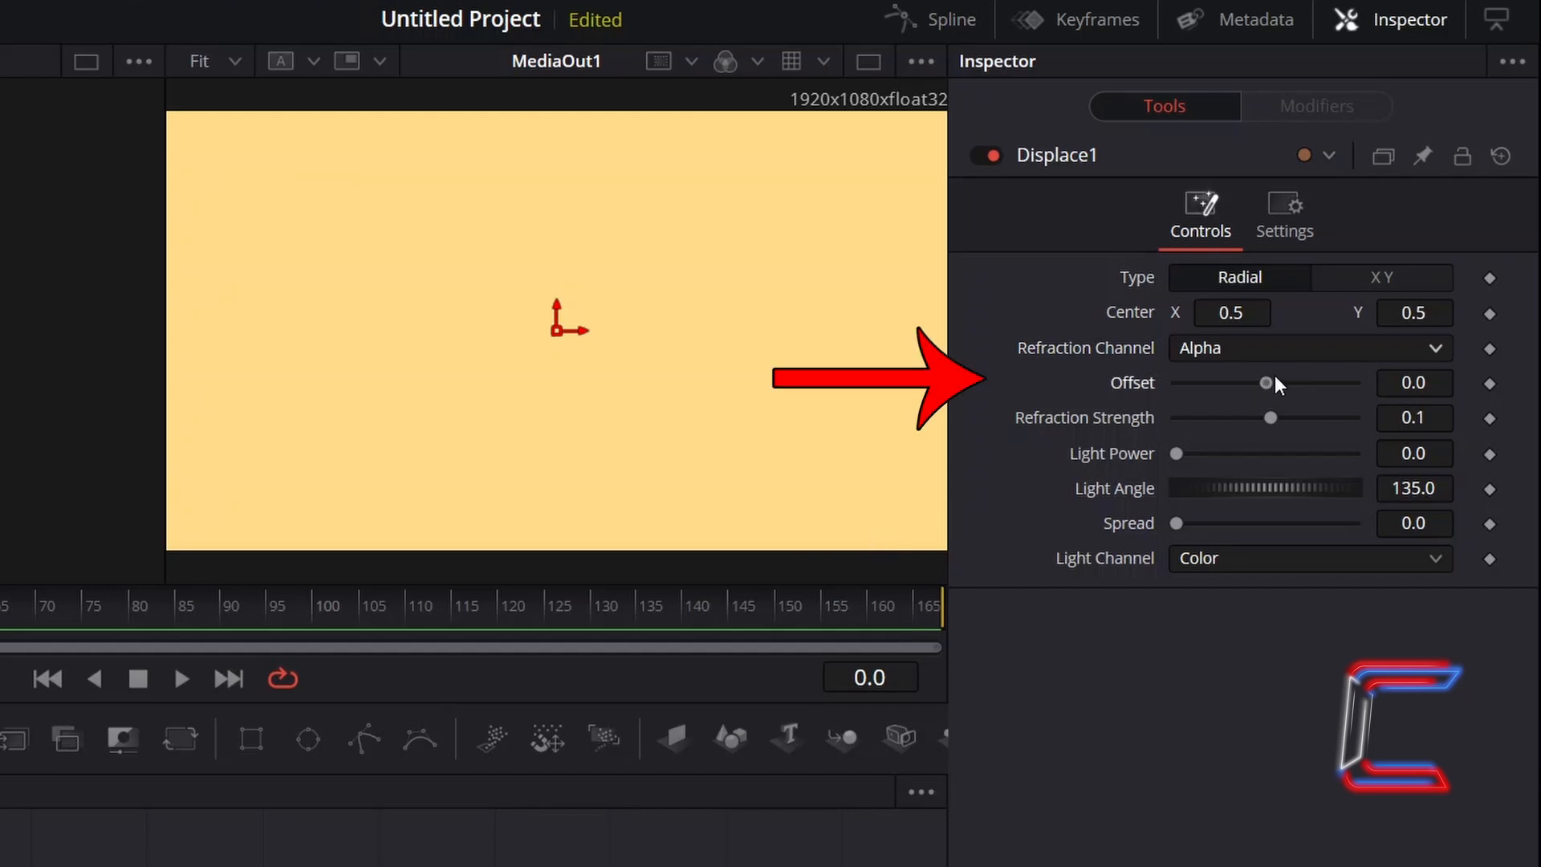
left_click_drag(1274, 377, 1025, 406)
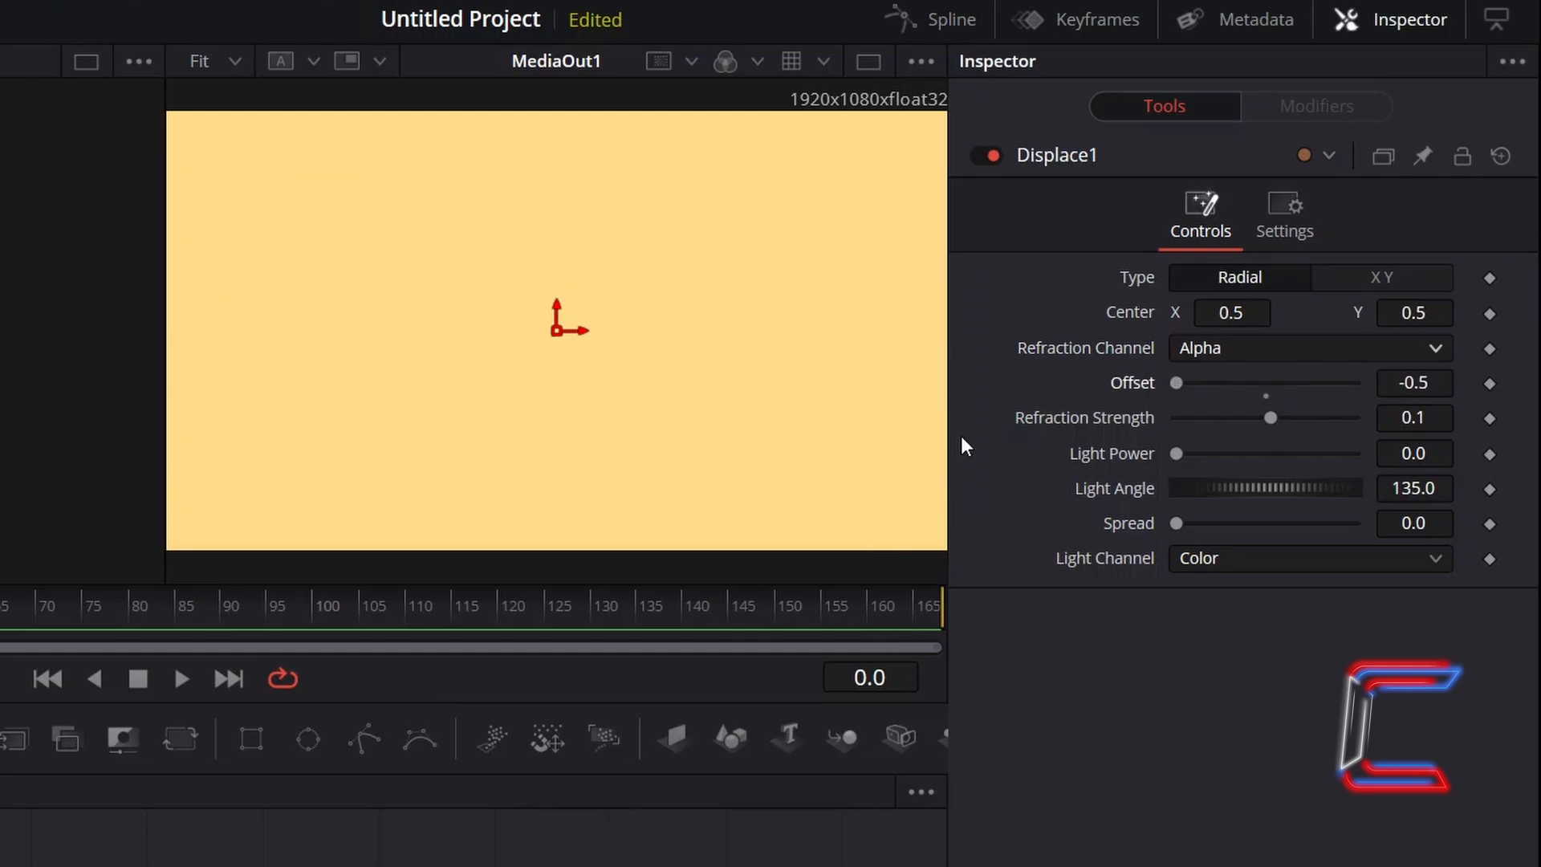
left_click_drag(1272, 418, 1425, 446)
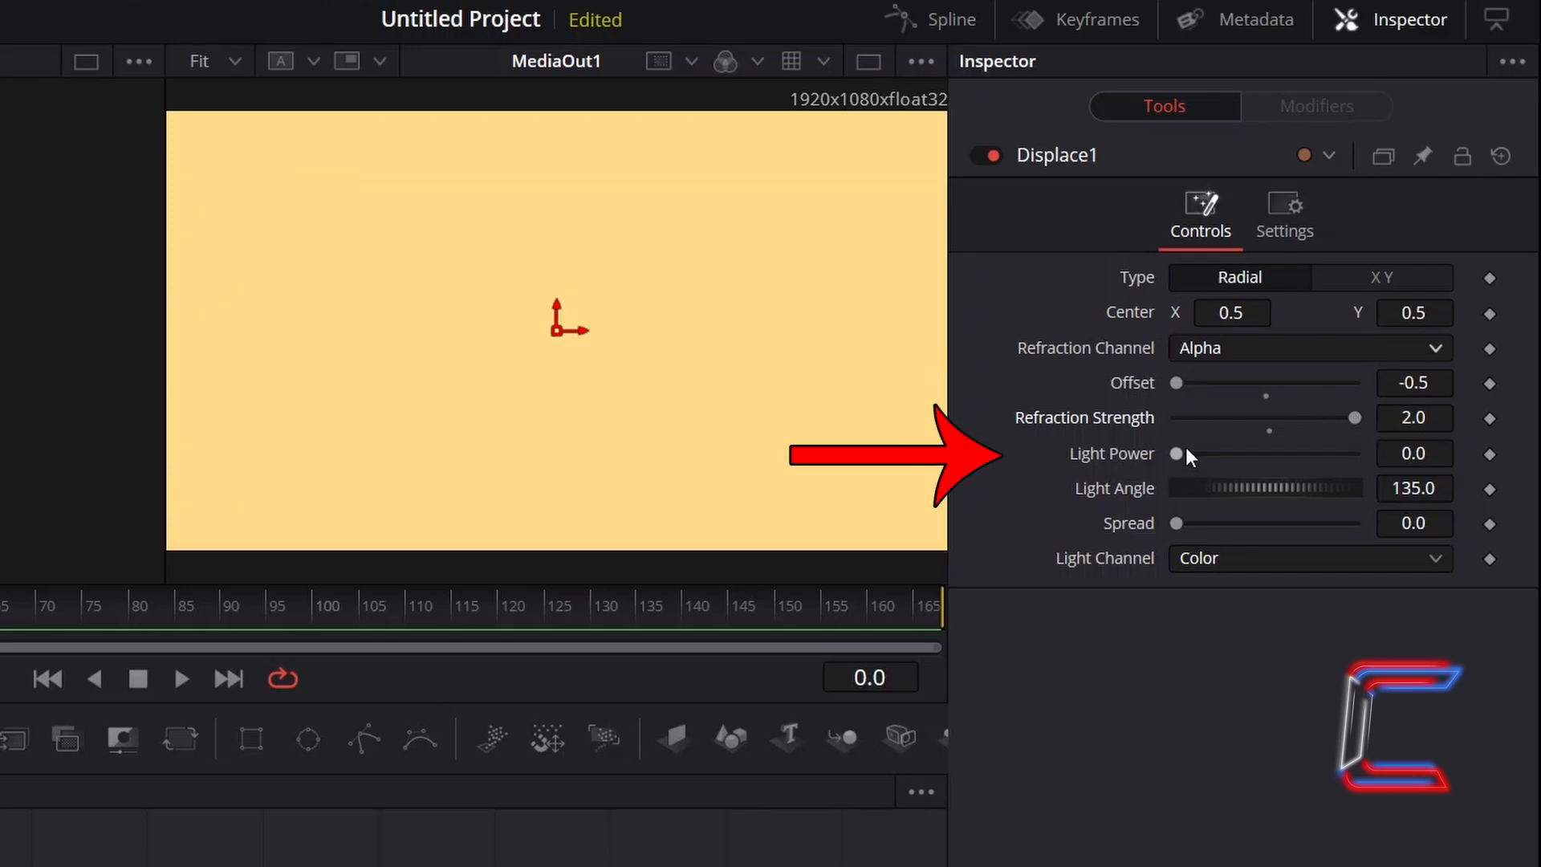
Set the Displace1 node's light power to 3.0 and its light channel to Luma
left_click_drag(1186, 452, 1380, 461)
left_click(1245, 566)
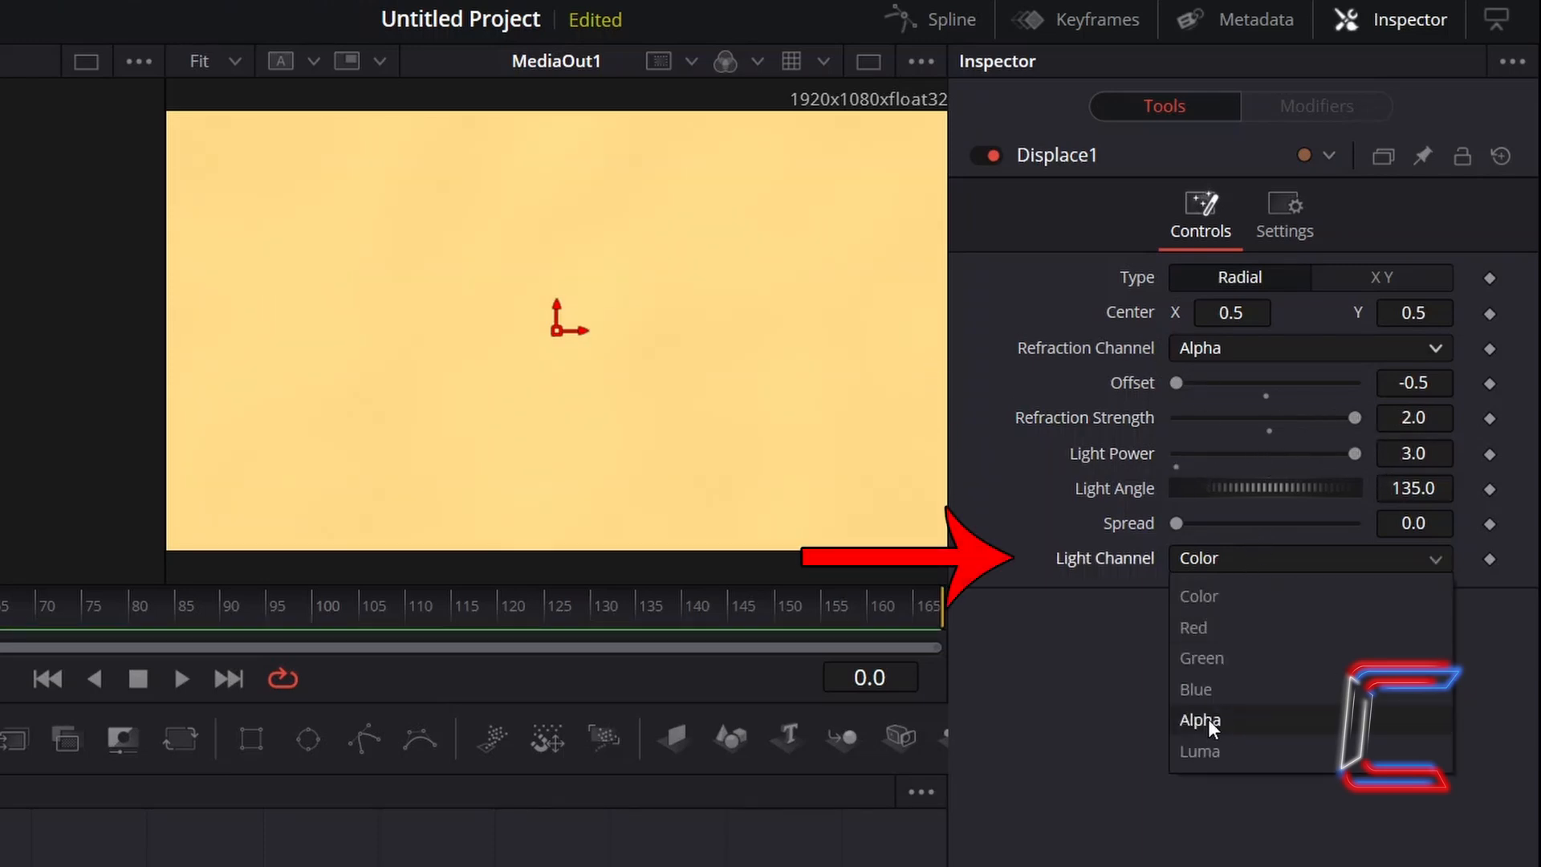
left_click(1206, 749)
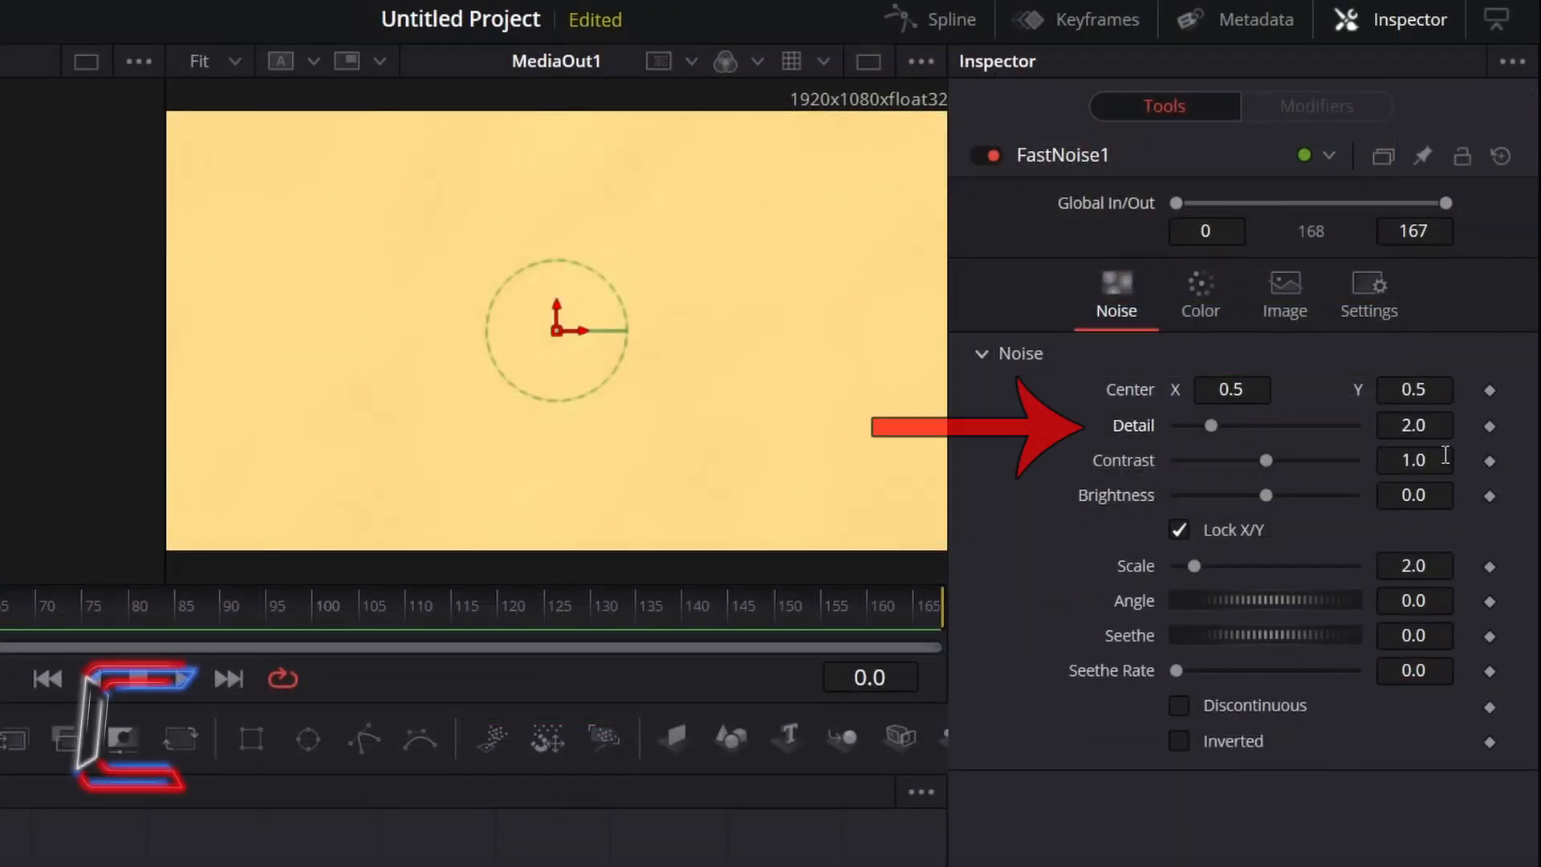
Set the FastNoise1 node's detail to 20 and contrast to 15, and increase its noise scale
left_click(1425, 426)
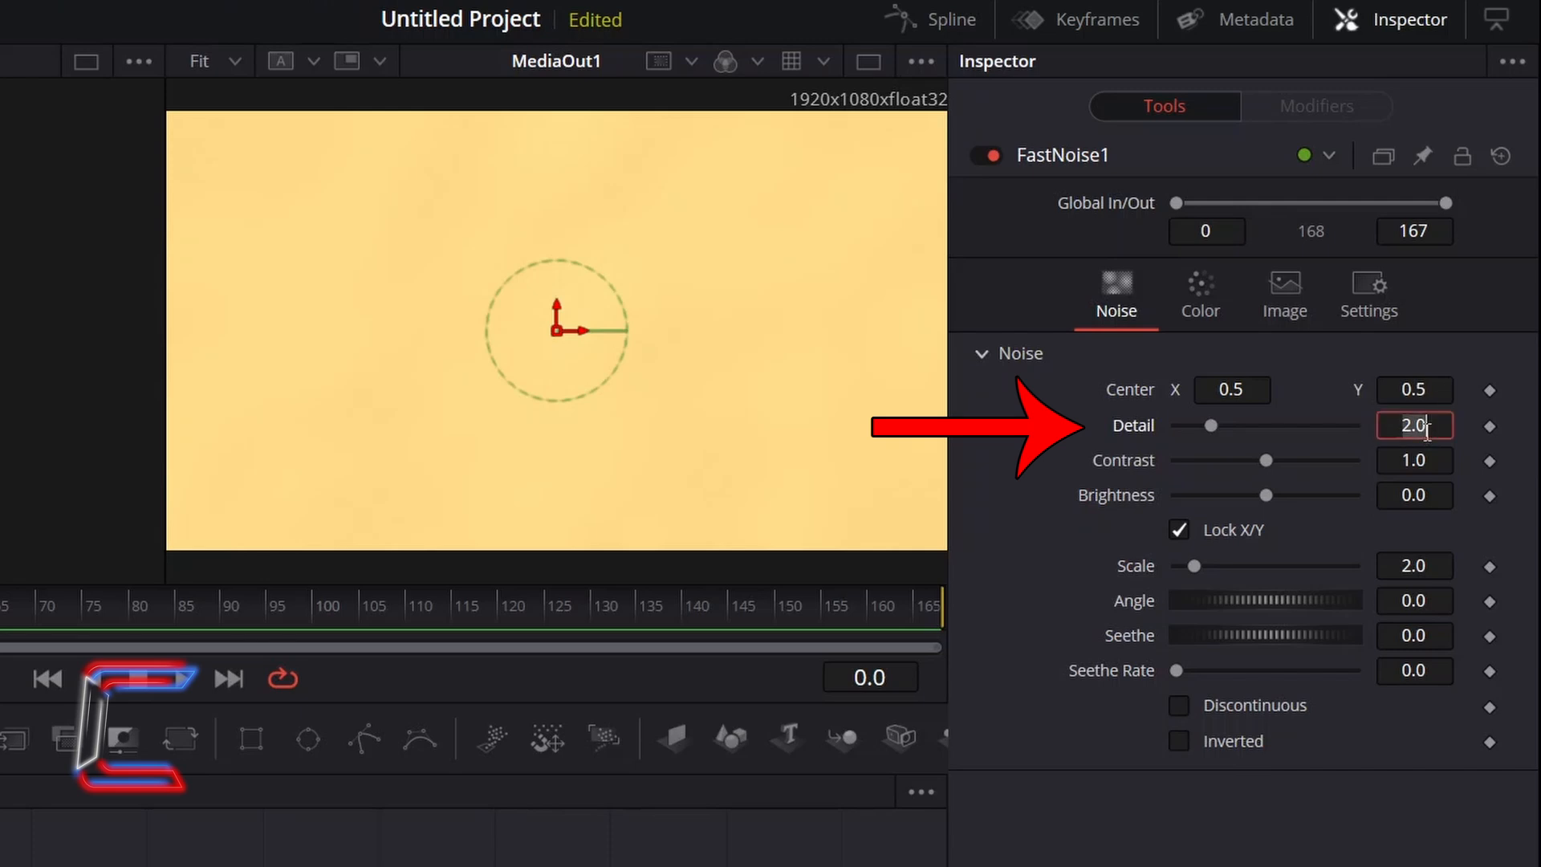
type("20")
key("Tab")
type("15")
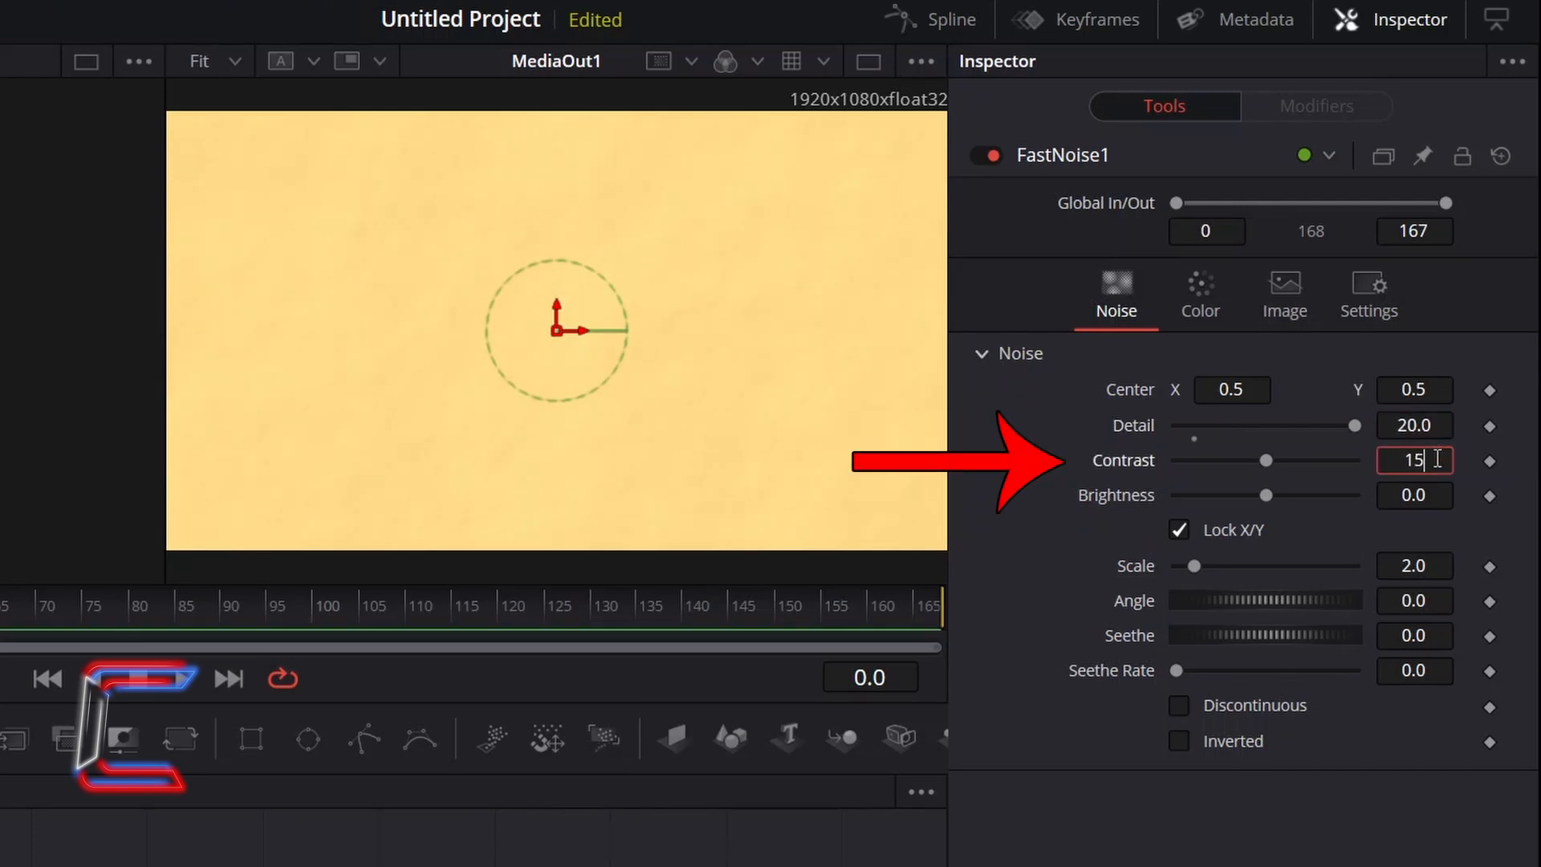
key("Tab")
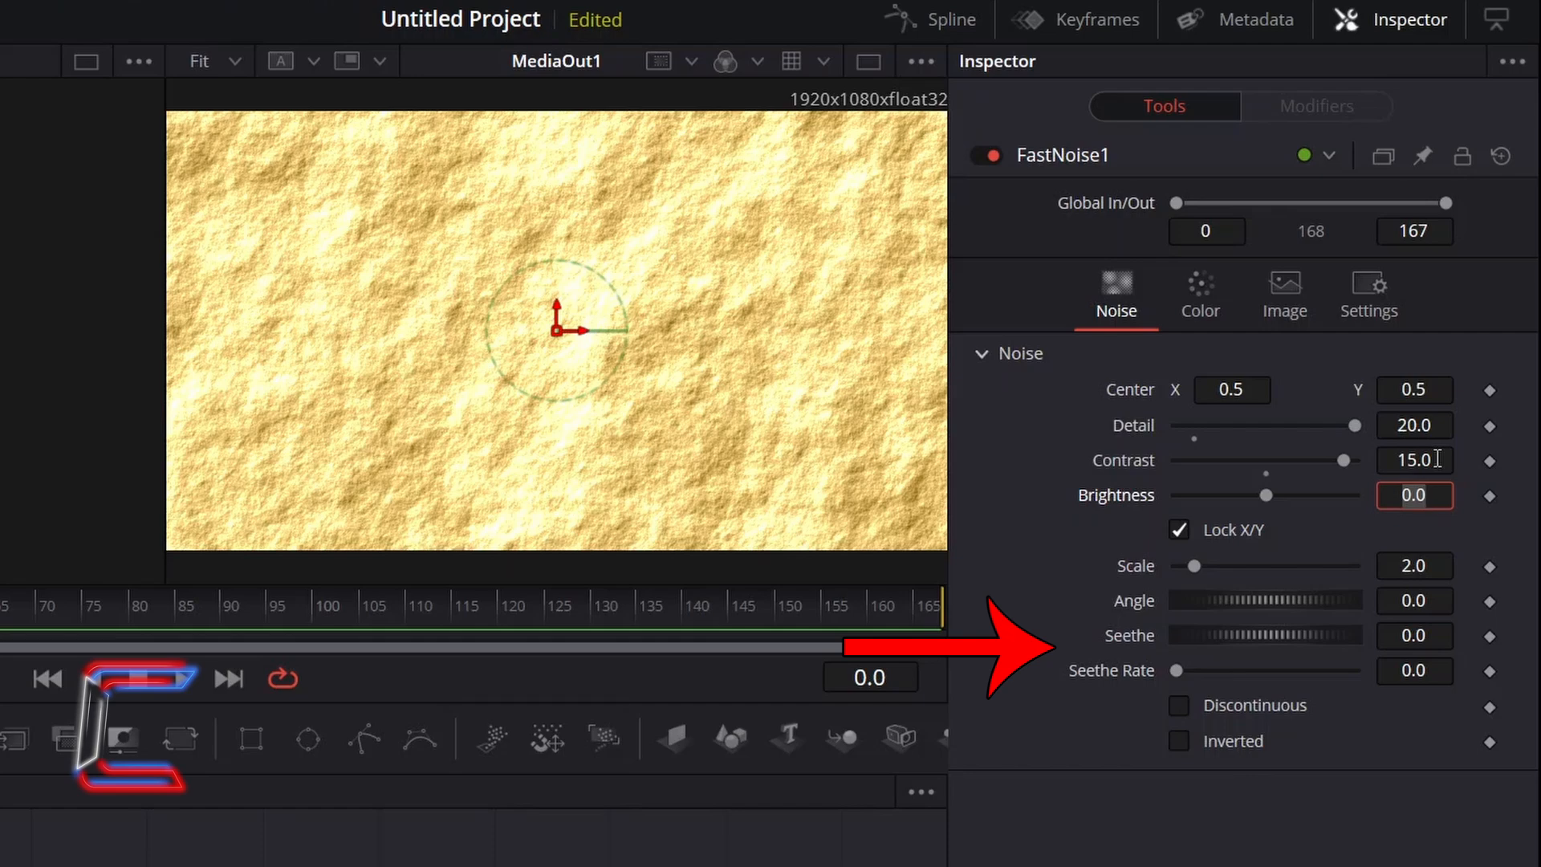
left_click_drag(1194, 566, 1288, 610)
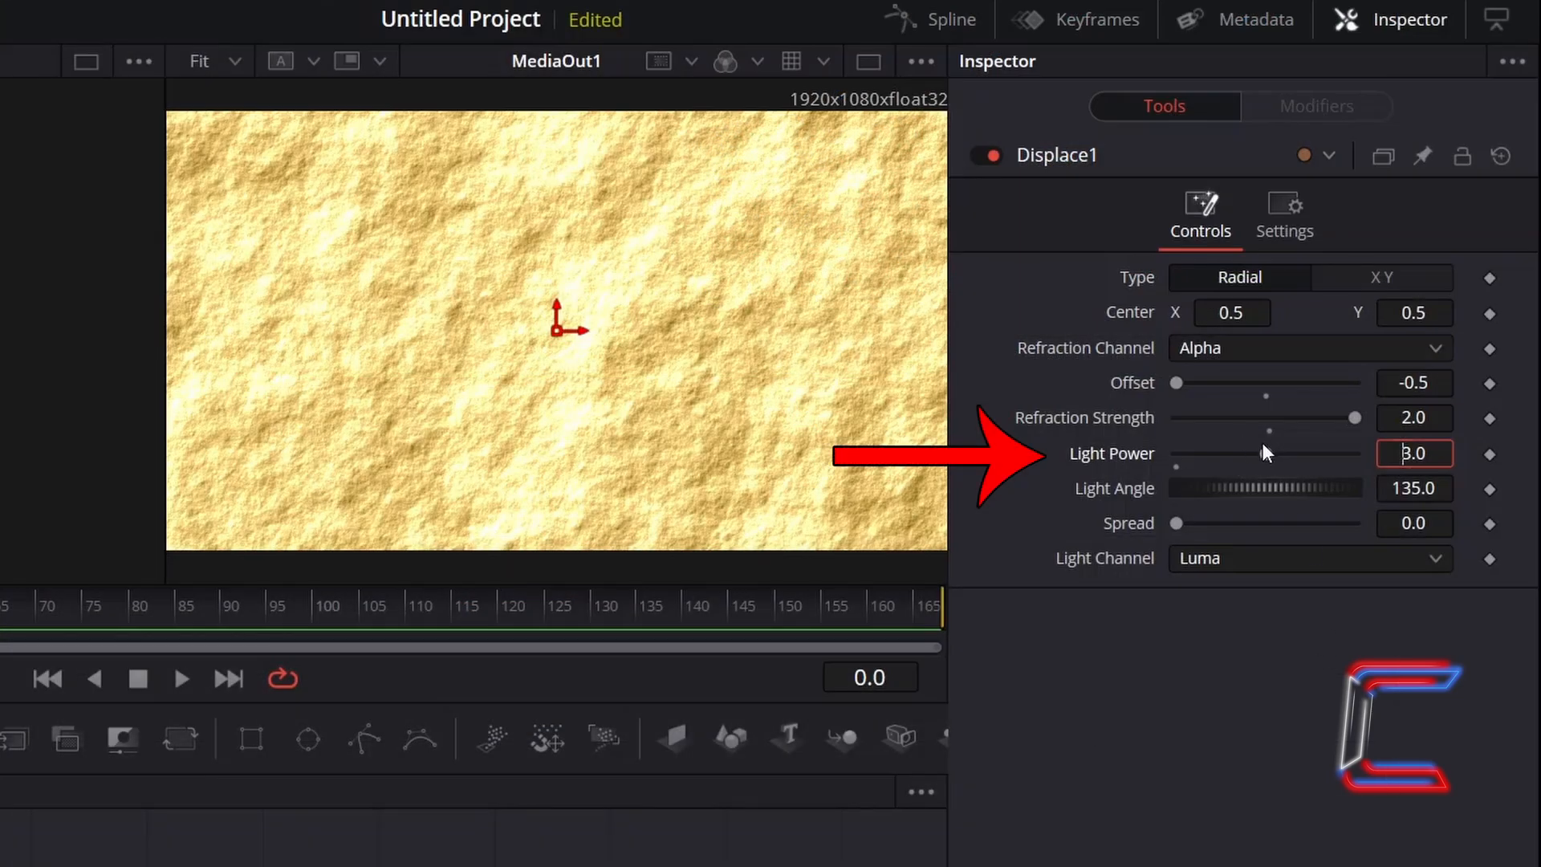
Raise the Displace1 node's light power to about 3.3
mouse_move(1267, 453)
left_mouse_down()
mouse_move(1247, 459)
mouse_move(1277, 480)
left_mouse_up()
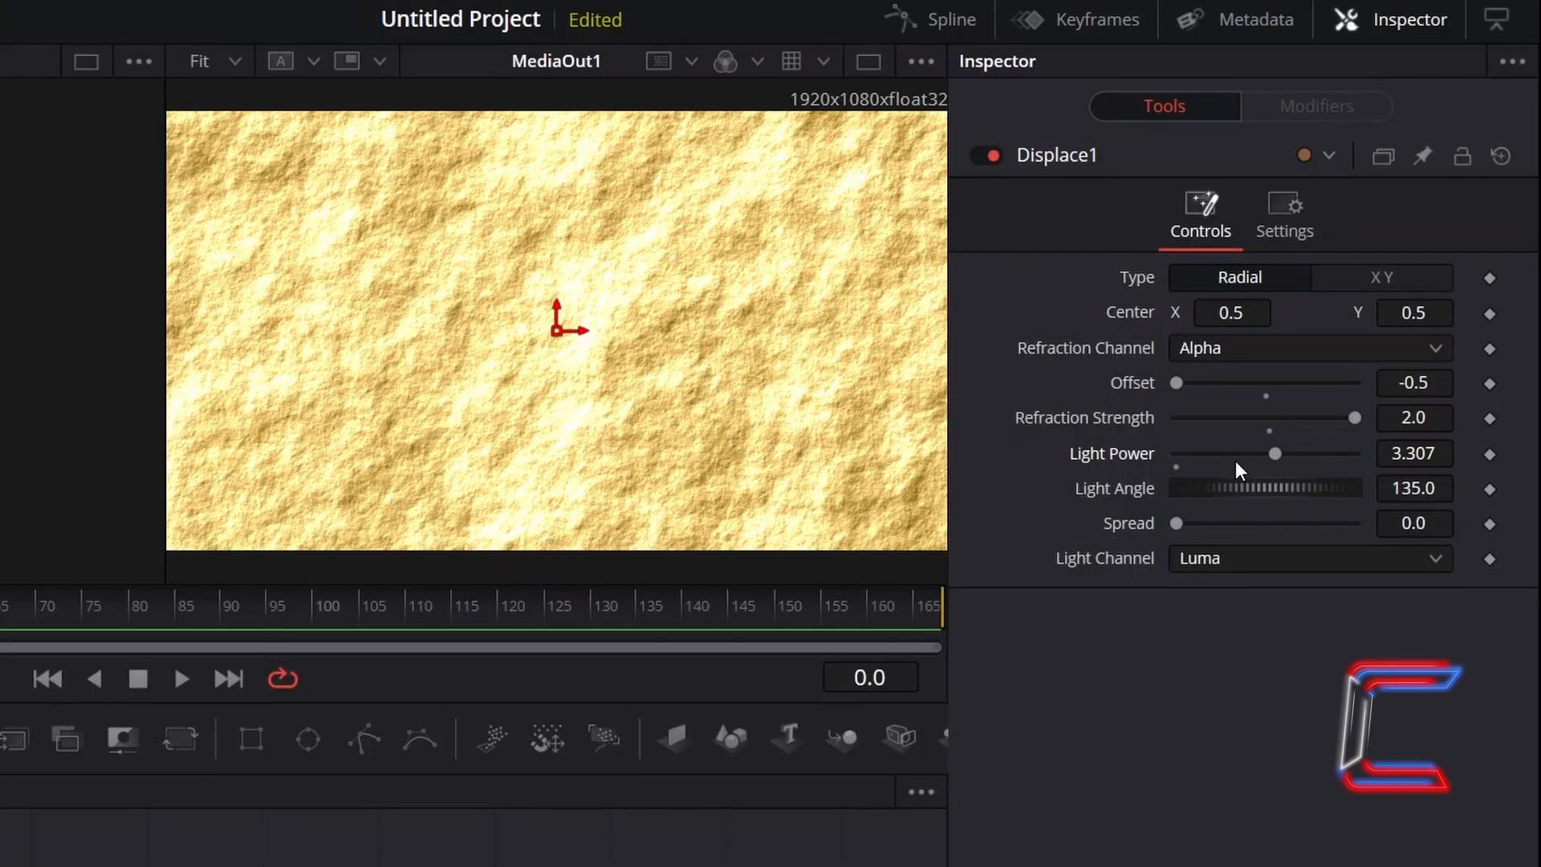